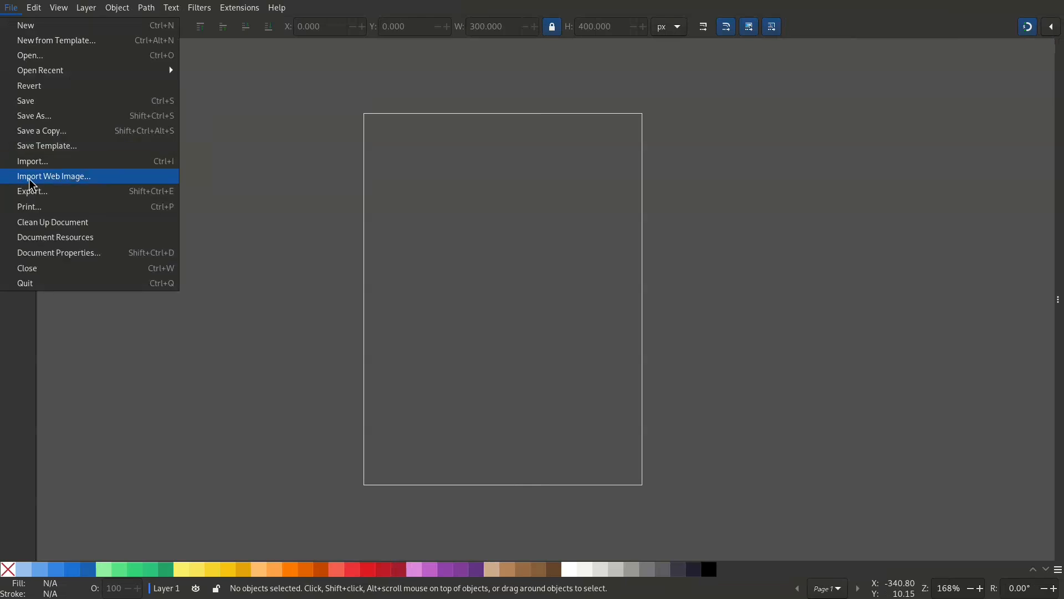
- Check the document's page settings, and cover the whole page with a white 300 × 400 px rectangle
click(47, 251)
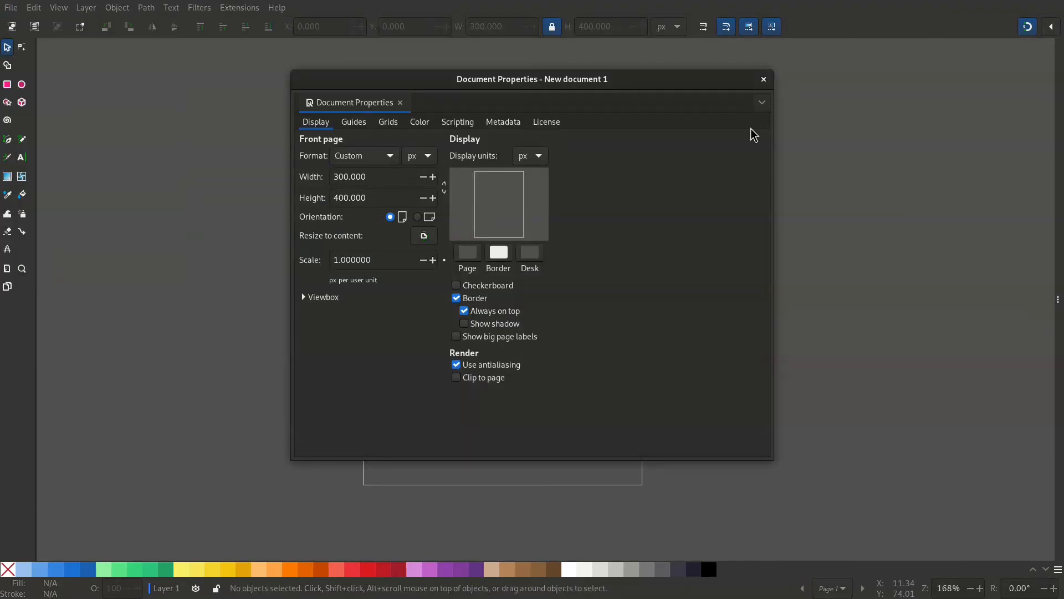
click(764, 80)
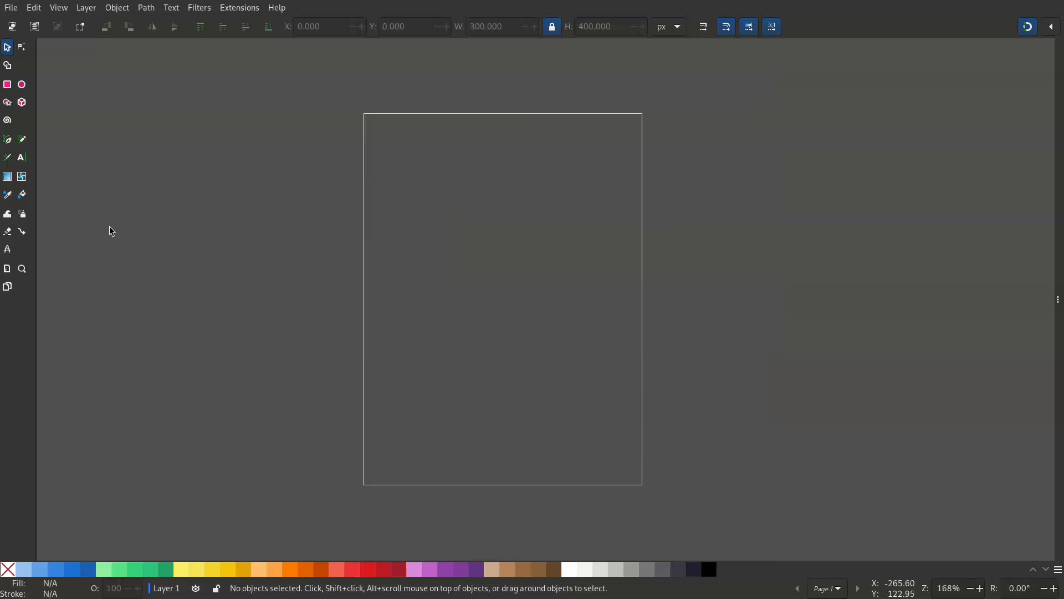
click(7, 86)
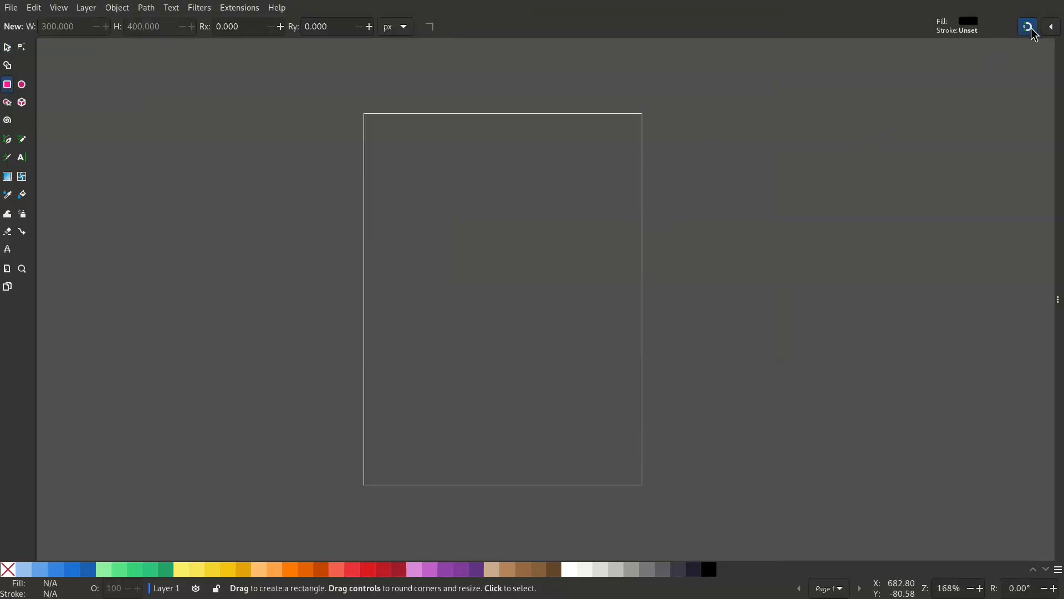
drag(370, 120, 642, 484)
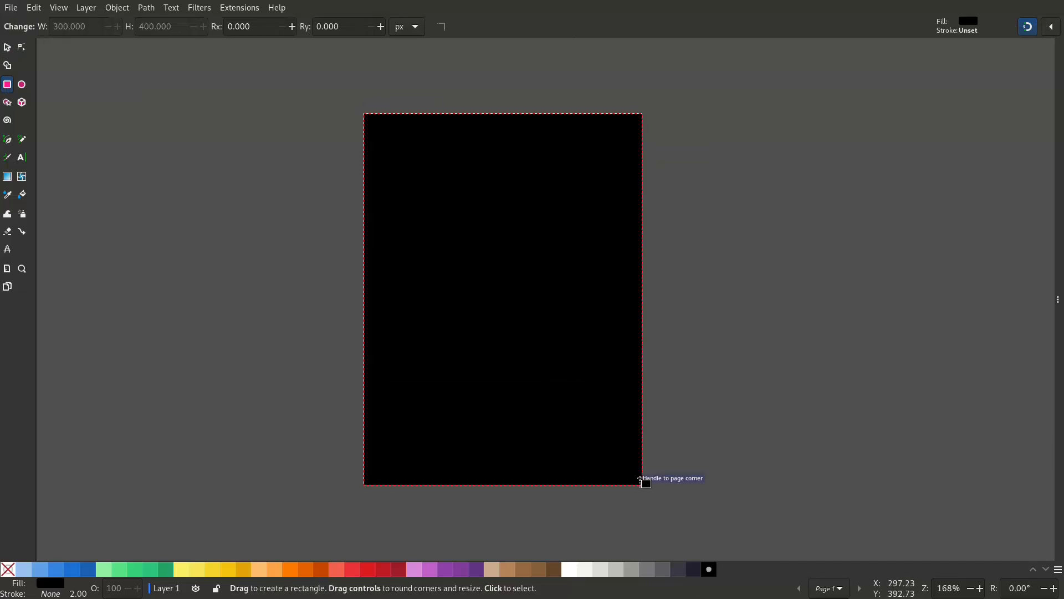
click(579, 570)
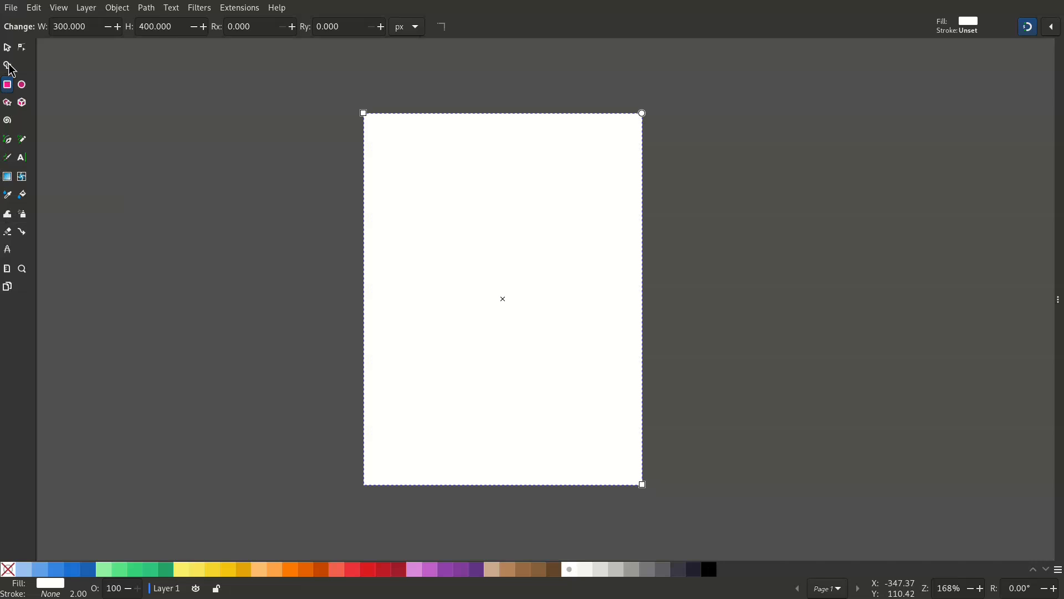
click(8, 50)
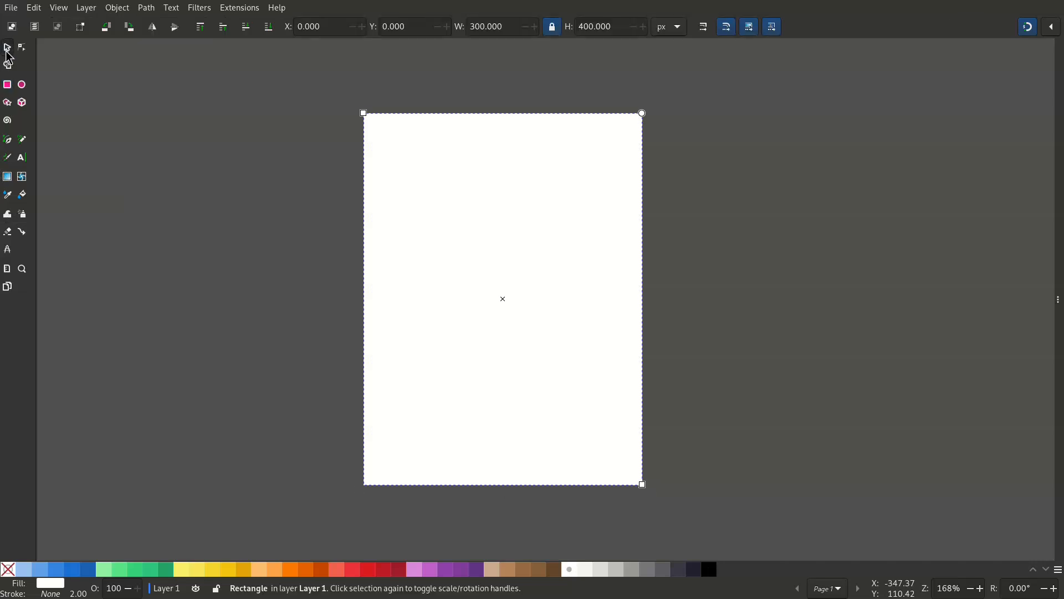
- Try a flat black stroke on the white background rectangle
click(8, 141)
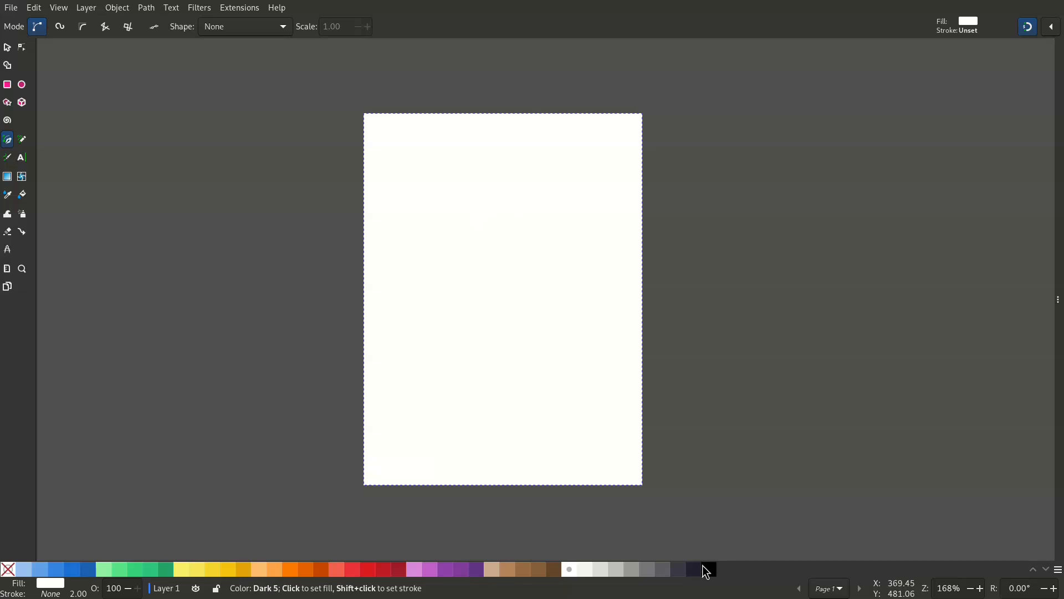
click(1057, 299)
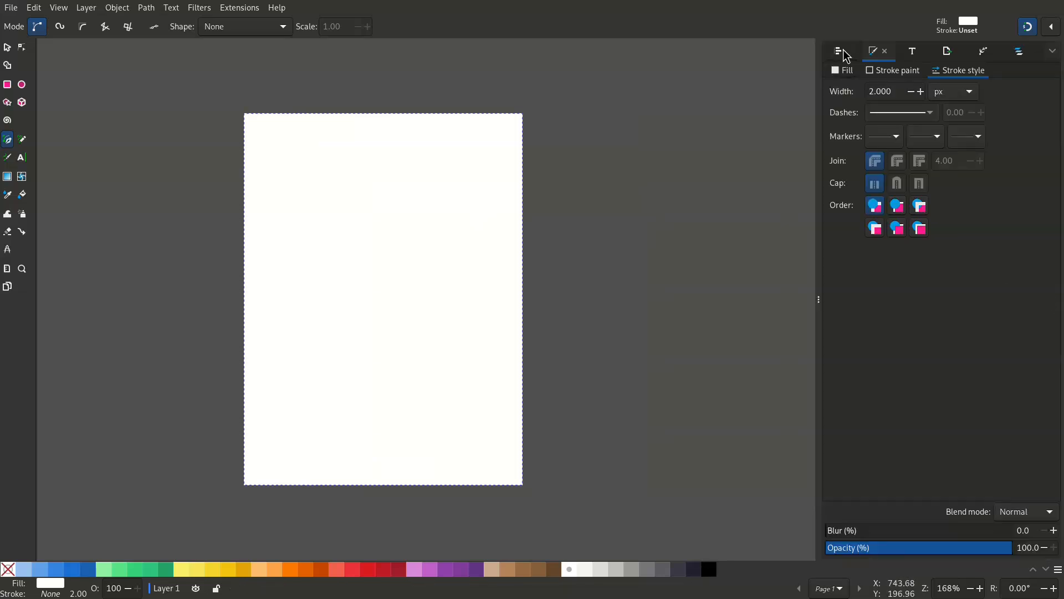
click(847, 71)
click(898, 74)
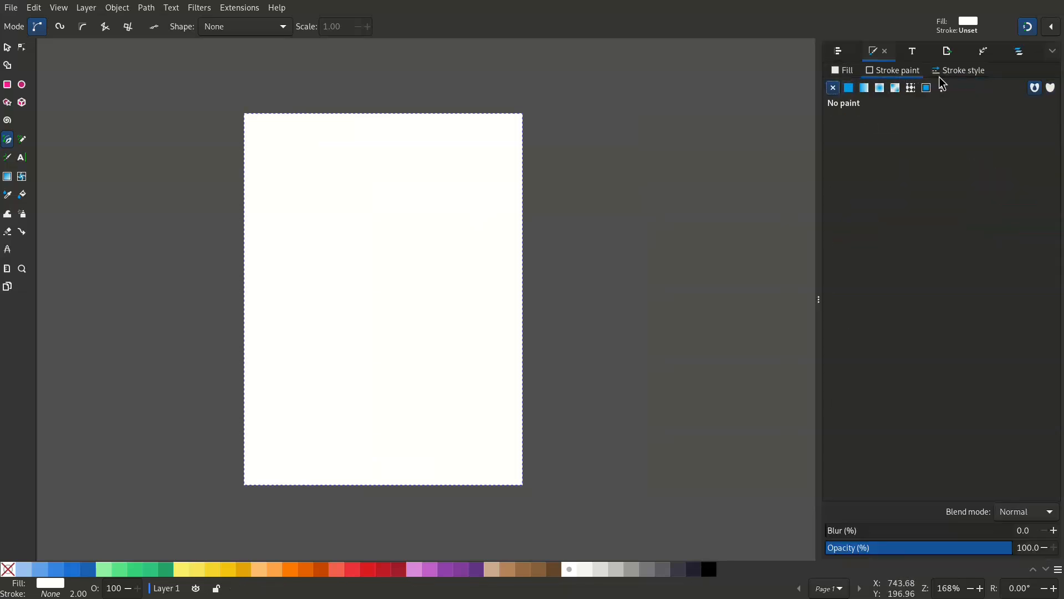
click(850, 89)
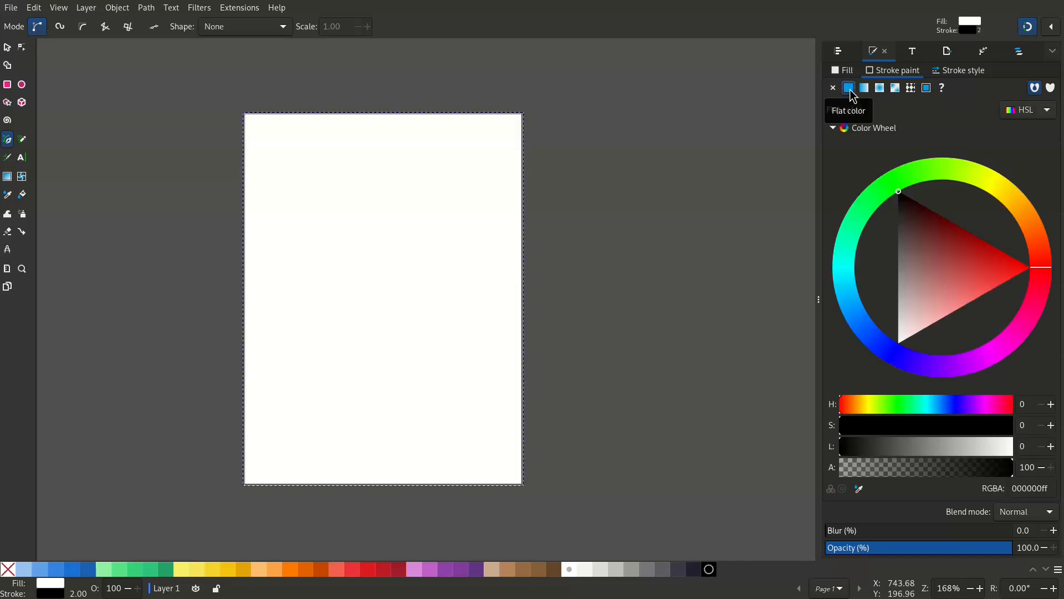
- Draw an open two-segment test path about 100 px wide on the canvas to the right of the page
click(705, 144)
click(614, 197)
double_click(675, 236)
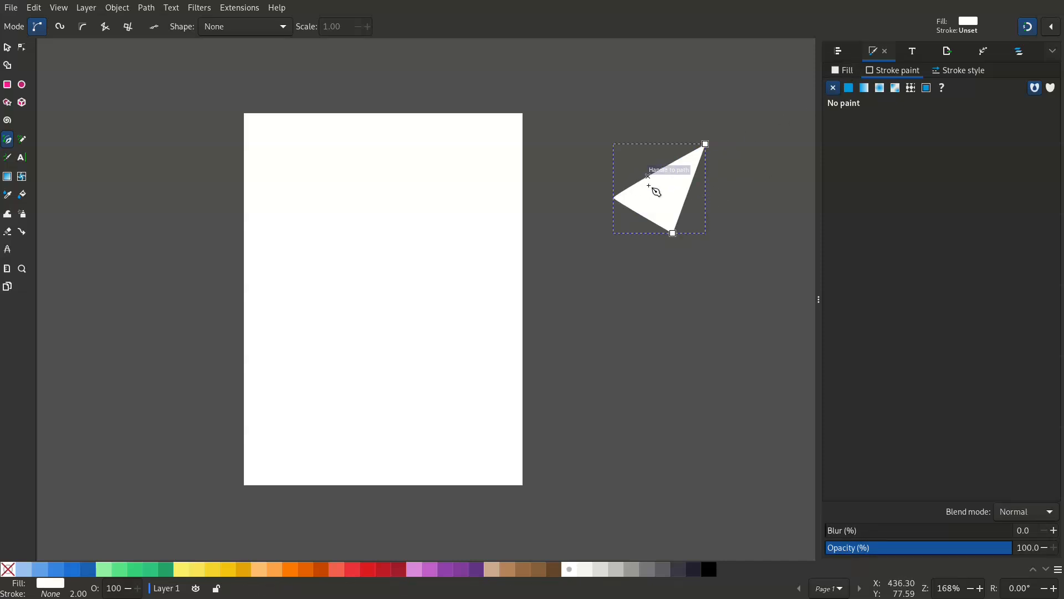
- Give the test path no fill and a flat black stroke so new paths inherit that style, and delete it
click(837, 72)
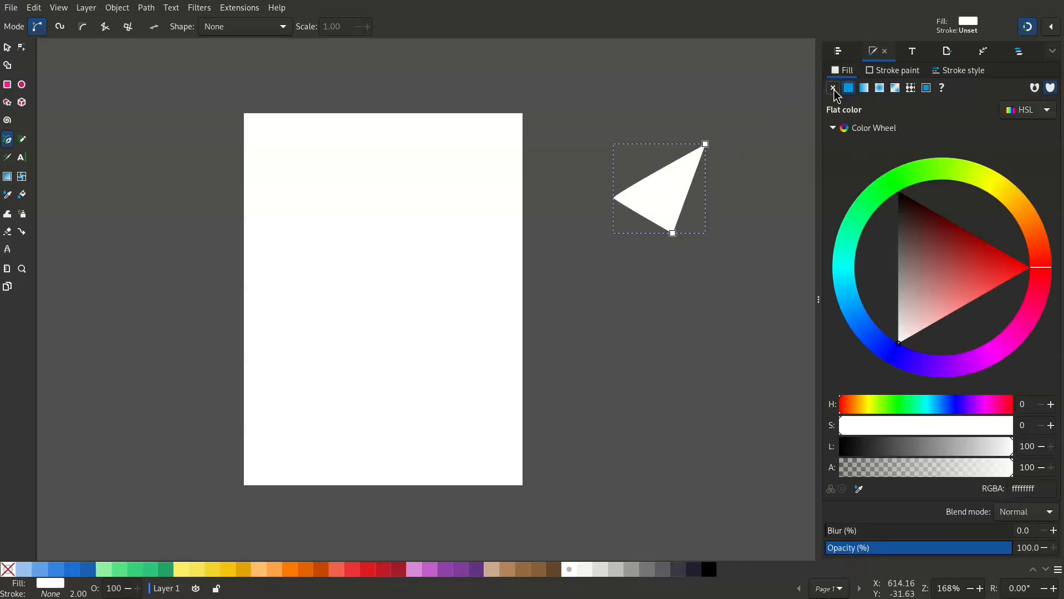
click(834, 89)
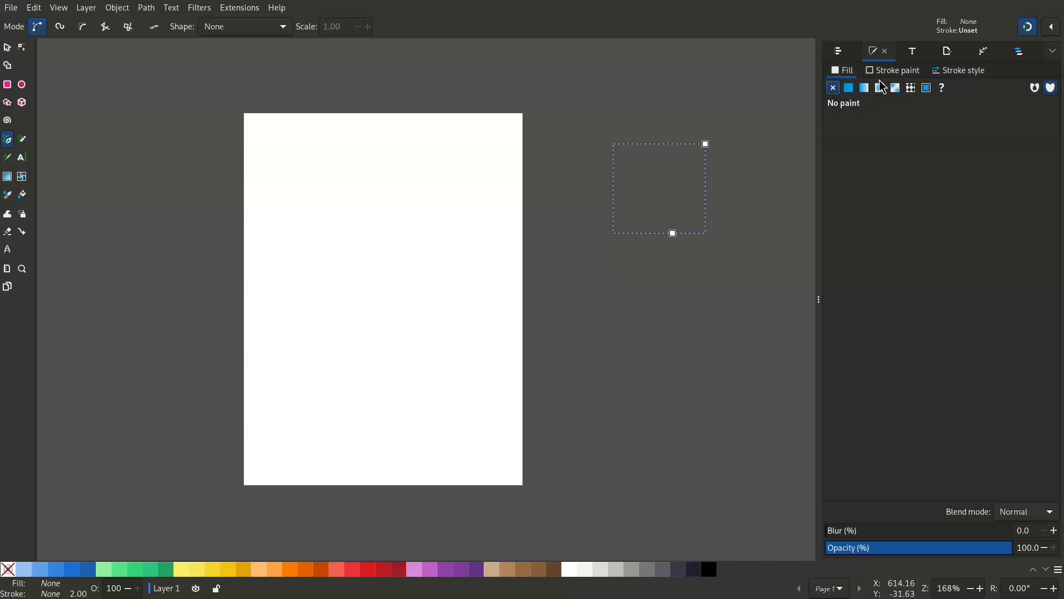
click(849, 88)
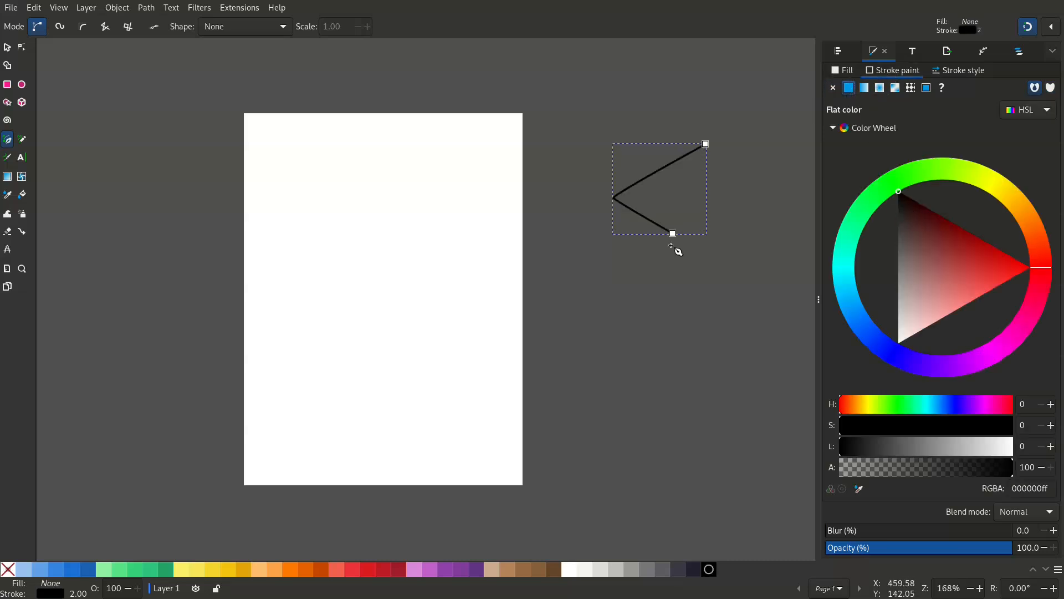
key(s)
key(Delete)
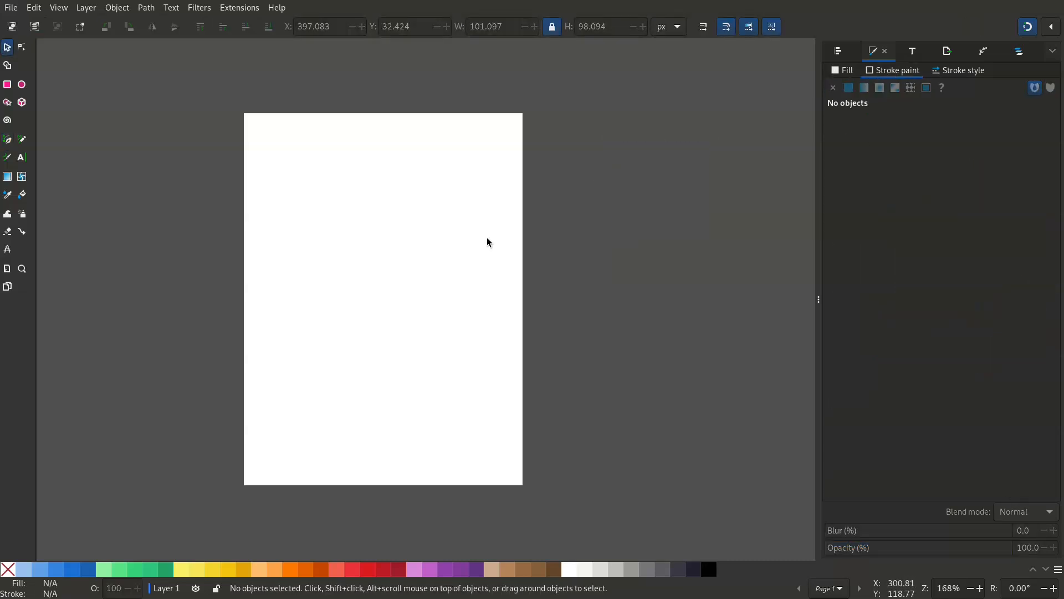
- Draw an open zigzag path of 11 curved segments with the Pen tool, about 175 px wide on top and tapering downward
click(8, 139)
scroll(392, 251, left, 5)
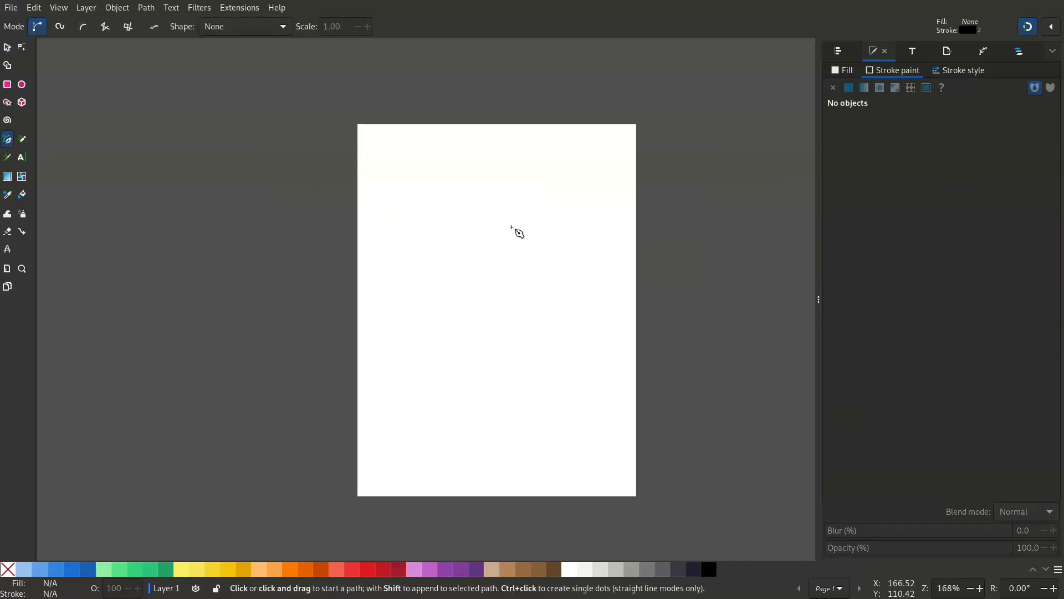
ctrl+scroll(513, 227, up, 1)
ctrl+scroll(506, 273, up, 2)
ctrl+scroll(492, 297, down, 2)
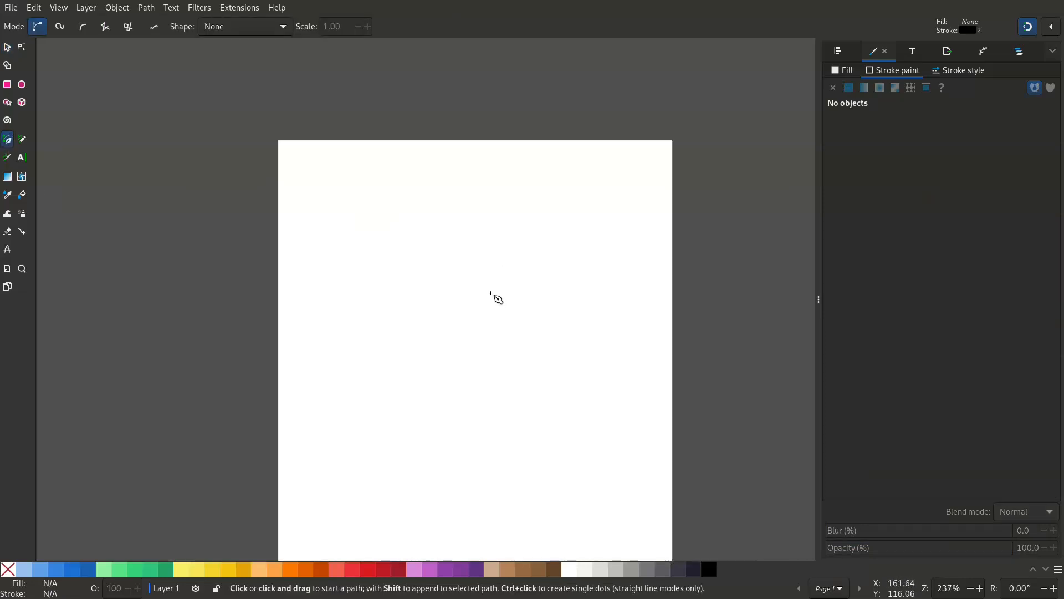
click(350, 237)
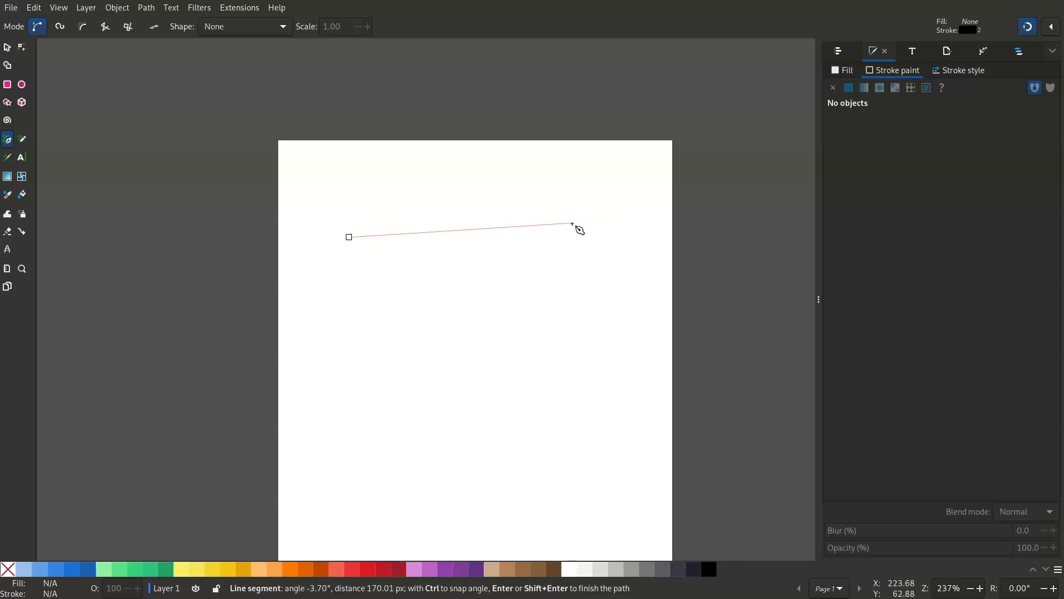
drag(577, 228, 523, 227)
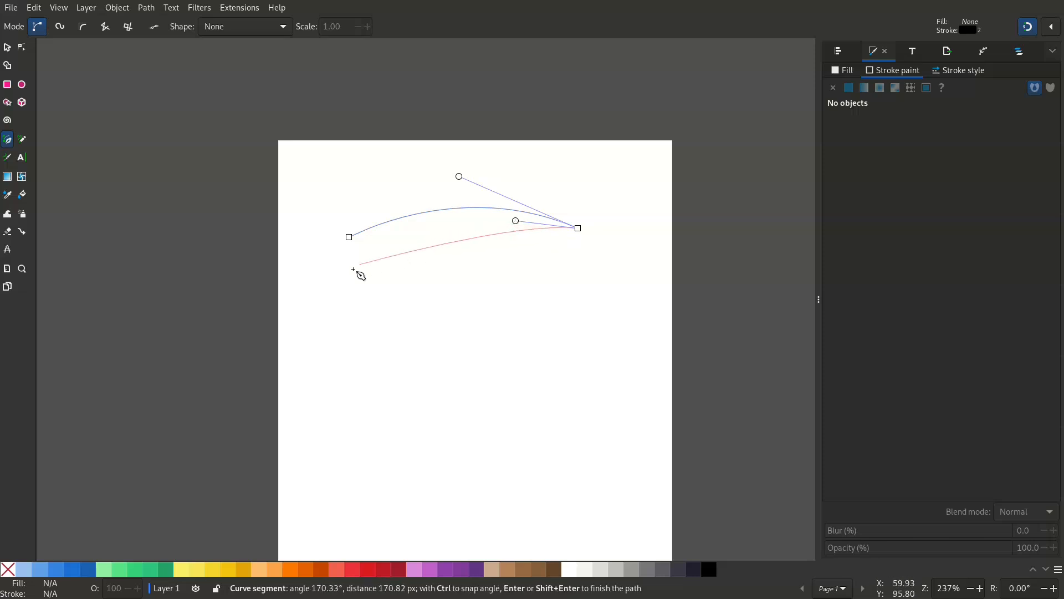
drag(354, 288, 394, 254)
click(574, 274)
drag(383, 335, 419, 302)
drag(560, 319, 546, 314)
drag(413, 384, 463, 351)
click(551, 370)
drag(430, 427, 458, 407)
drag(552, 426, 539, 418)
drag(453, 471, 498, 453)
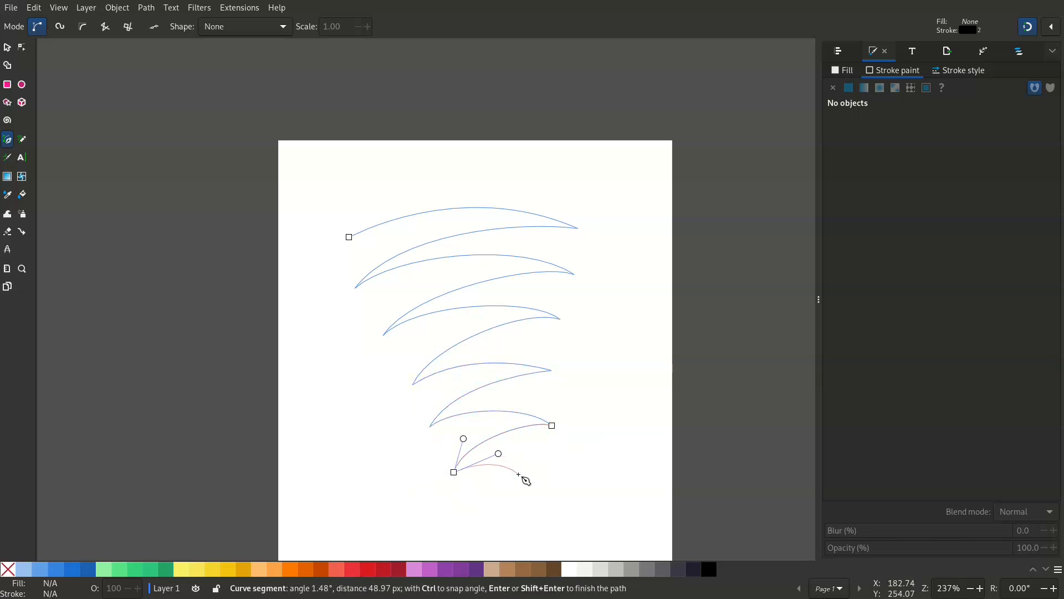
click(525, 475)
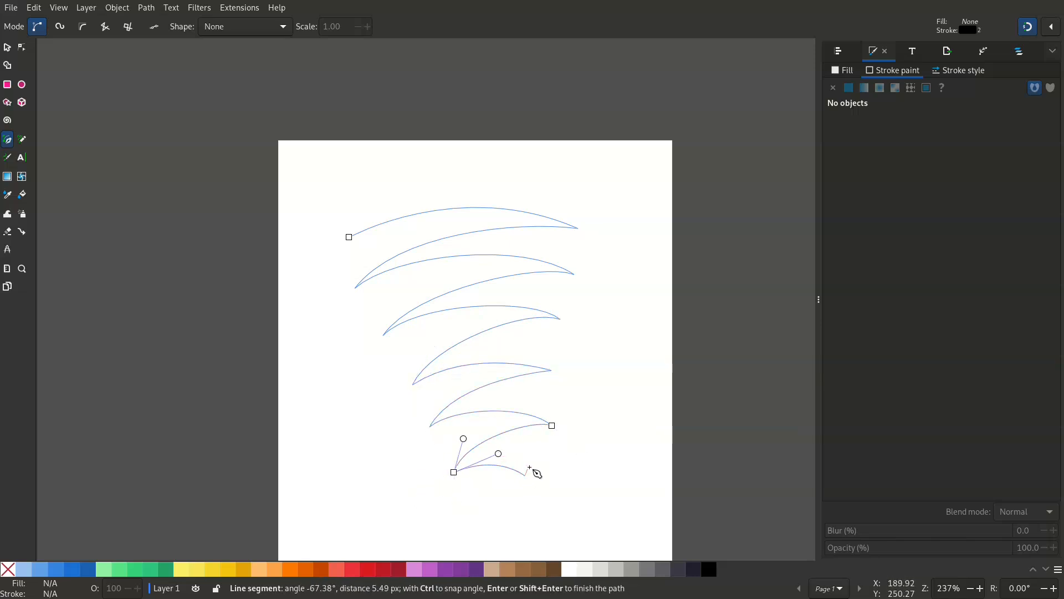
key(Return)
- Try a stroke width of 20 px on the zigzag path
click(946, 70)
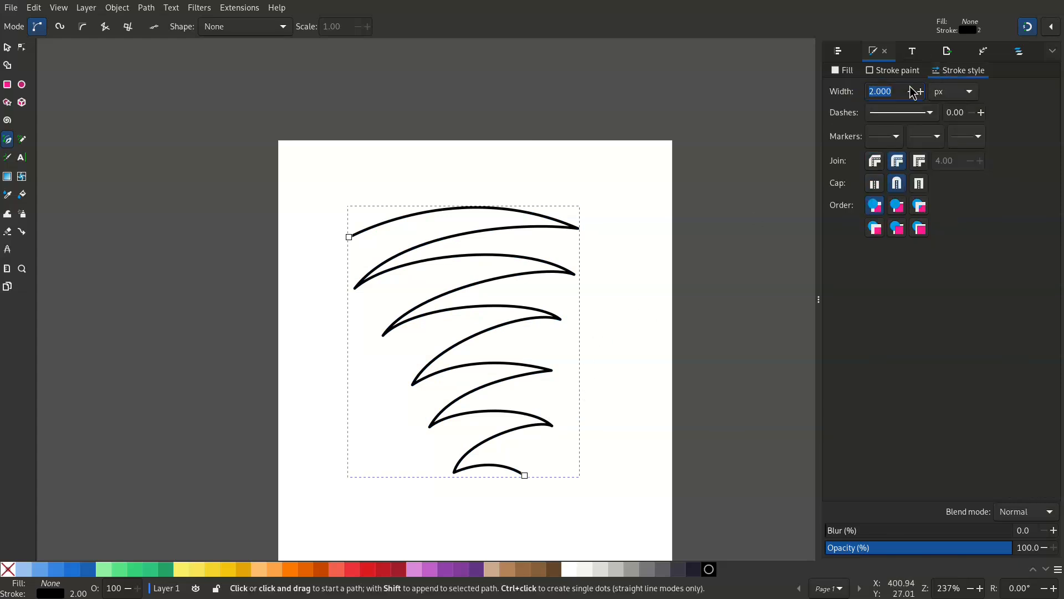
text(20)
key(Return)
- Set the zigzag path's stroke width to 16 px
scroll(483, 238, down, 6)
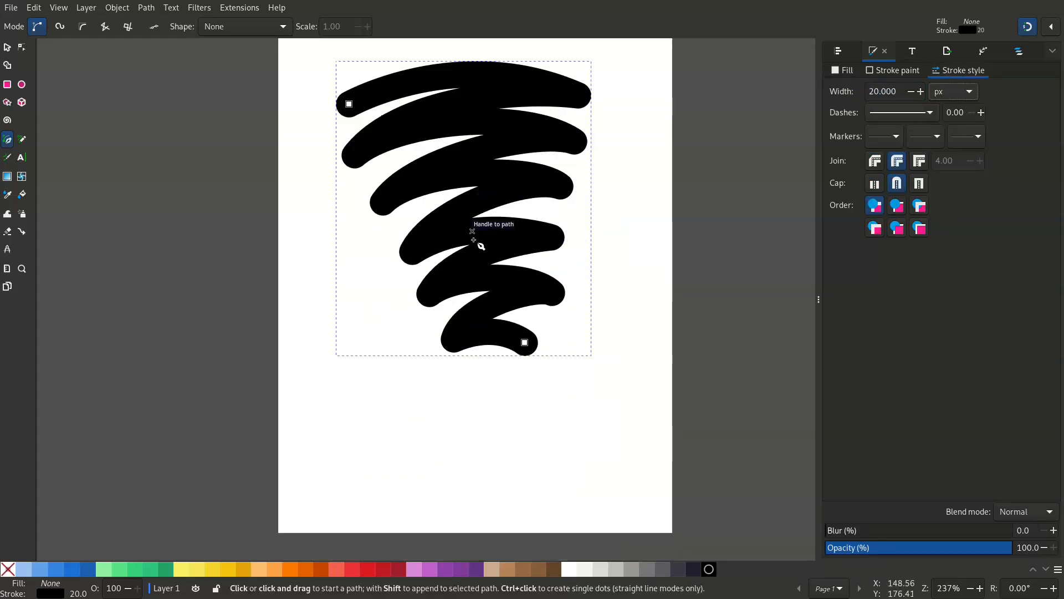
scroll(550, 300, up, 1)
drag(550, 300, 536, 320)
text(1)
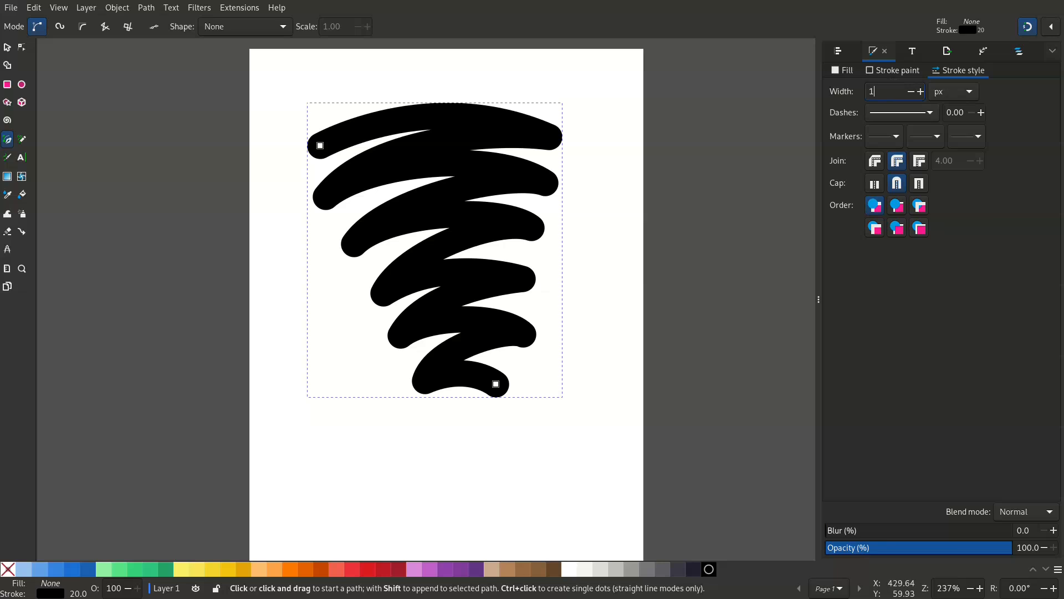
text(6)
key(Return)
- Move the zigzag path down toward the page centre and rotate it slightly clockwise
click(7, 48)
scroll(491, 185, down, 1)
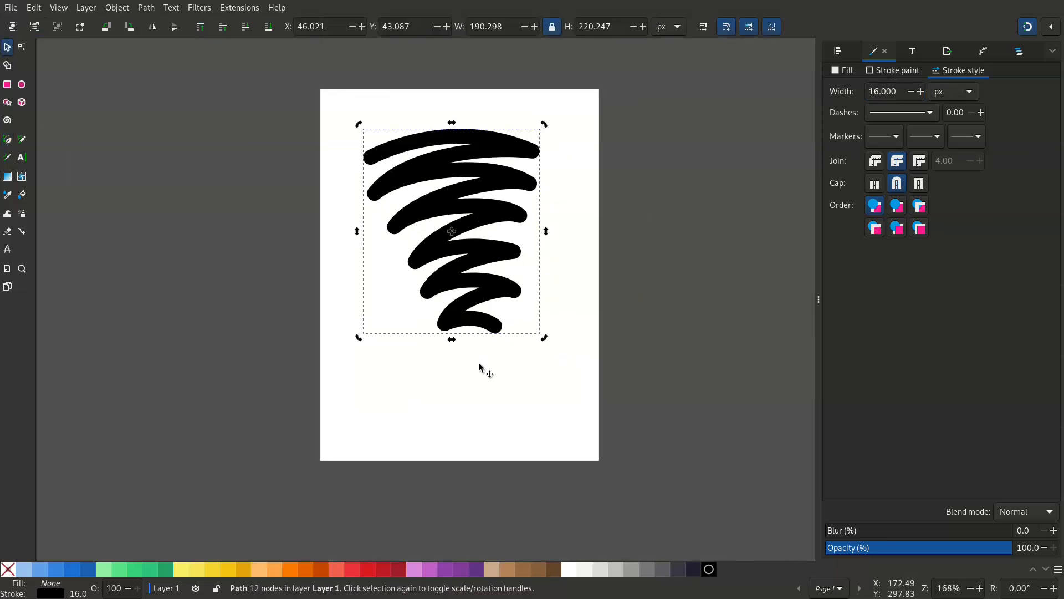
drag(472, 246, 475, 281)
click(476, 282)
drag(548, 161, 568, 174)
drag(478, 286, 471, 296)
click(466, 441)
click(462, 321)
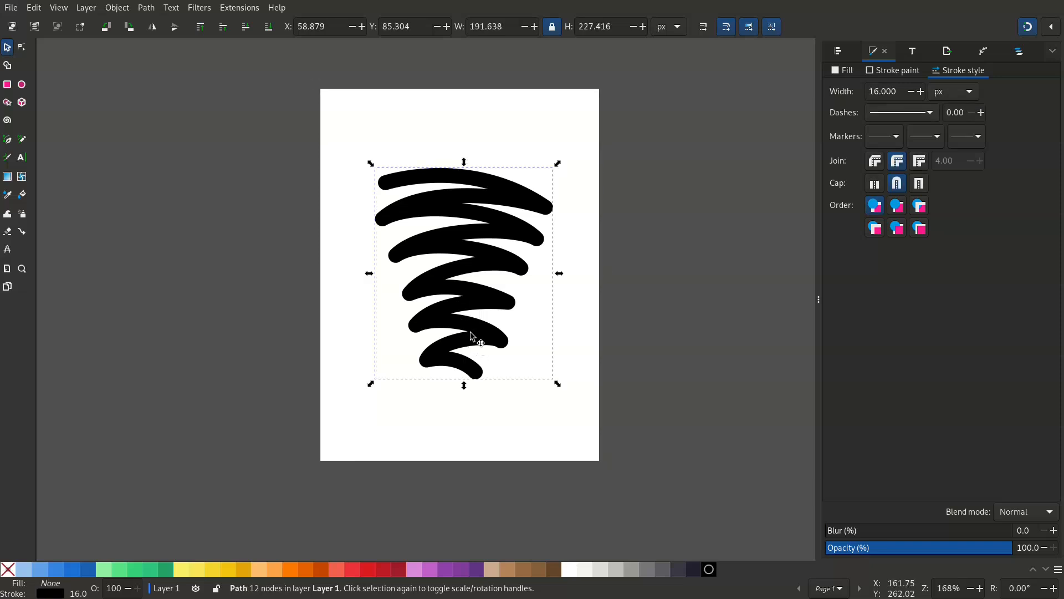
- Change the zigzag path's stroke colour to the Light 5 gray, leaving it without a fill
click(629, 576)
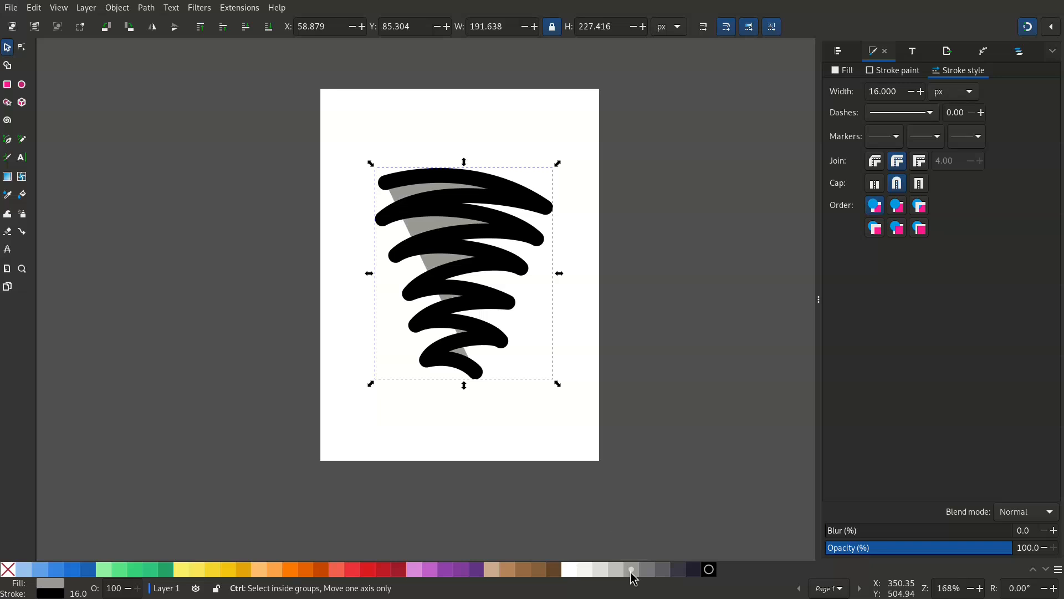
key(ctrl+z)
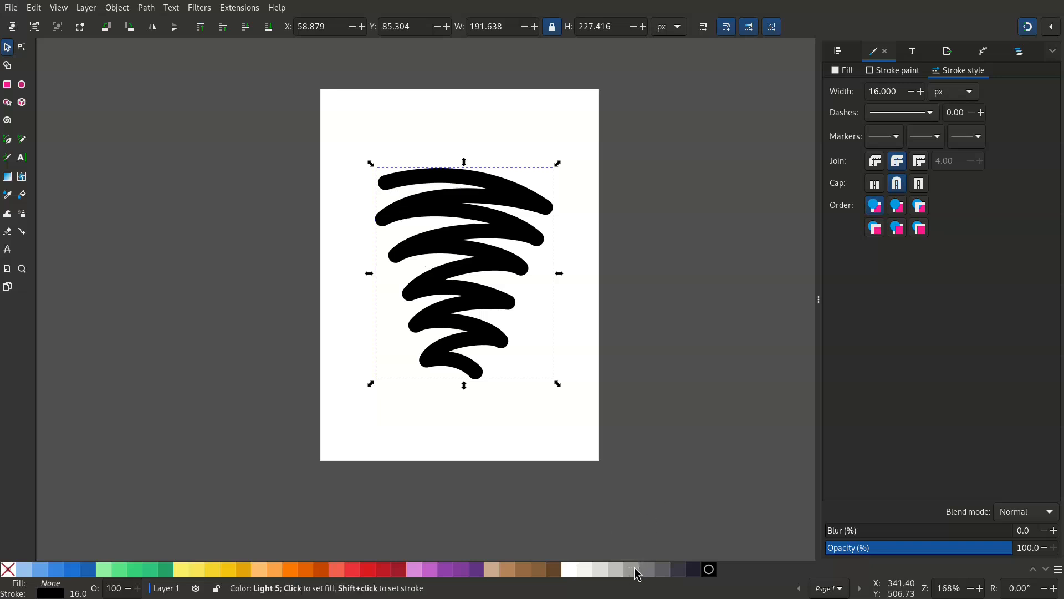
shift+click(636, 571)
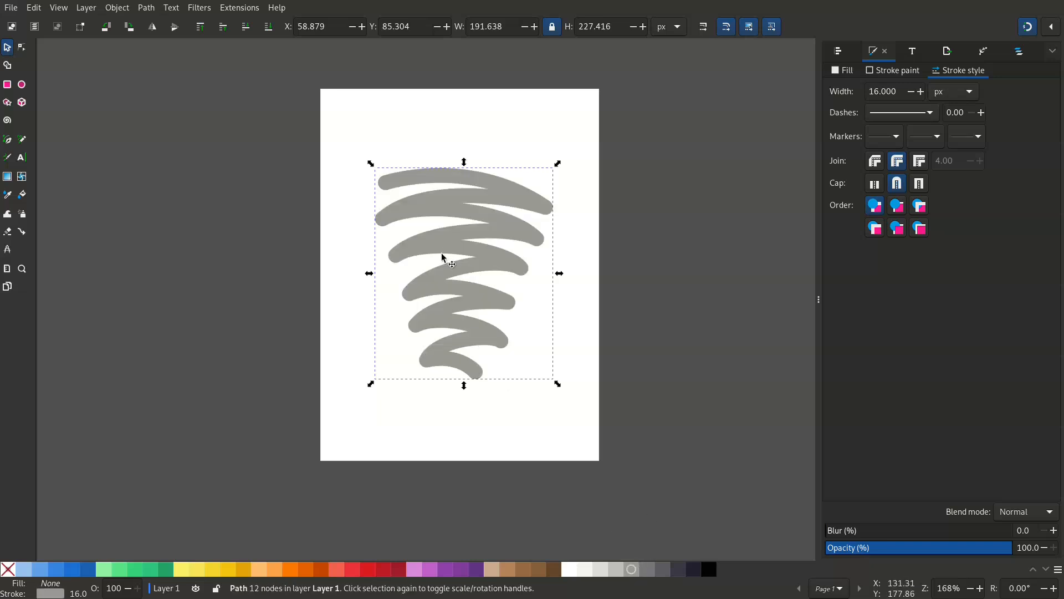
- Convert the zigzag's stroke to a path and check its outline nodes
click(146, 8)
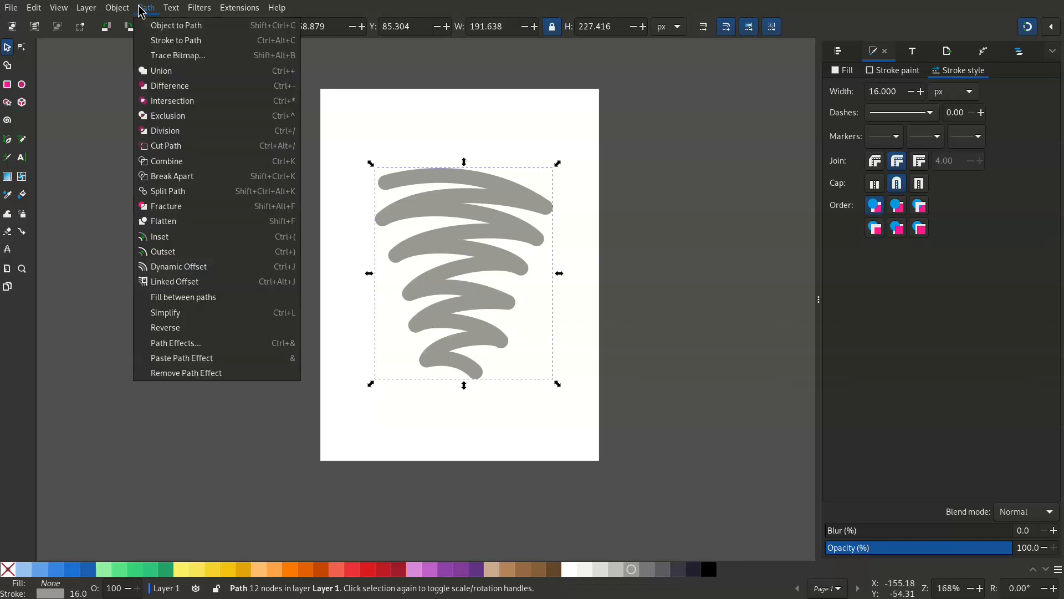
click(157, 41)
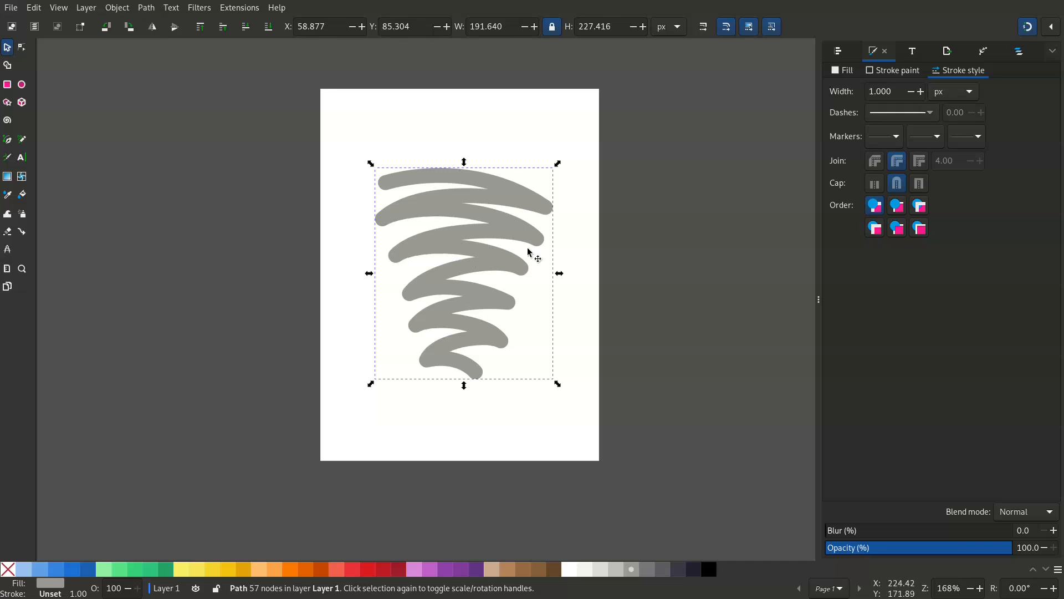
double_click(455, 228)
click(603, 288)
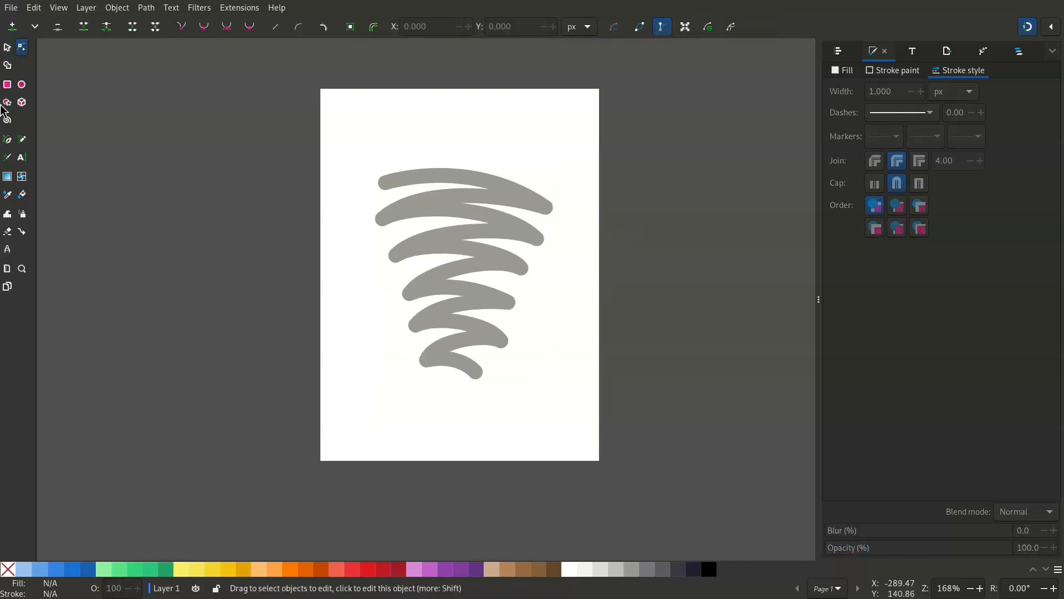
click(8, 48)
- Try a dark gray fill on the converted zigzag shape, and set its fill to none
click(463, 247)
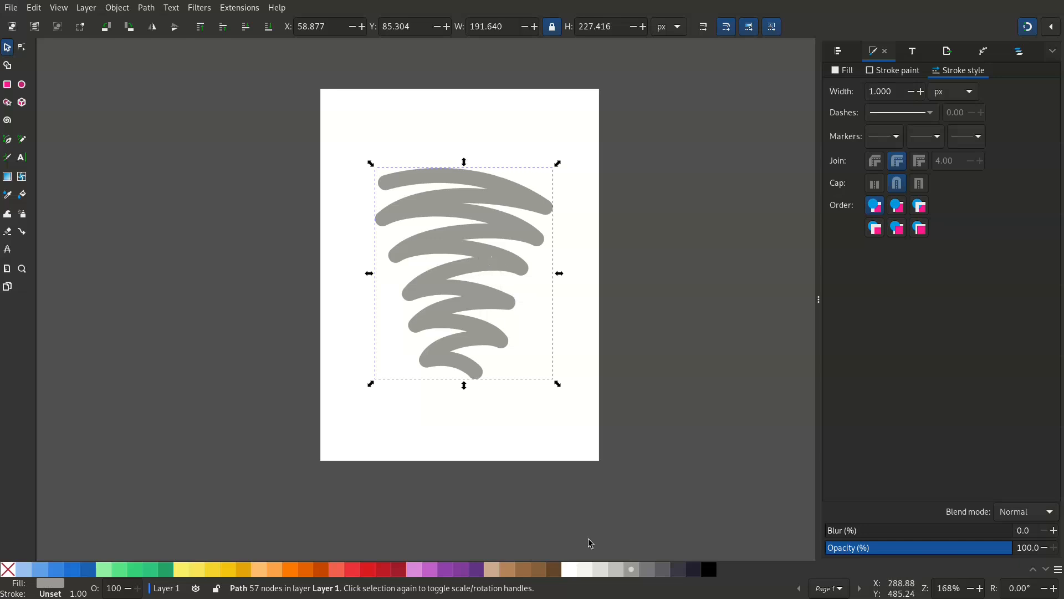
click(660, 570)
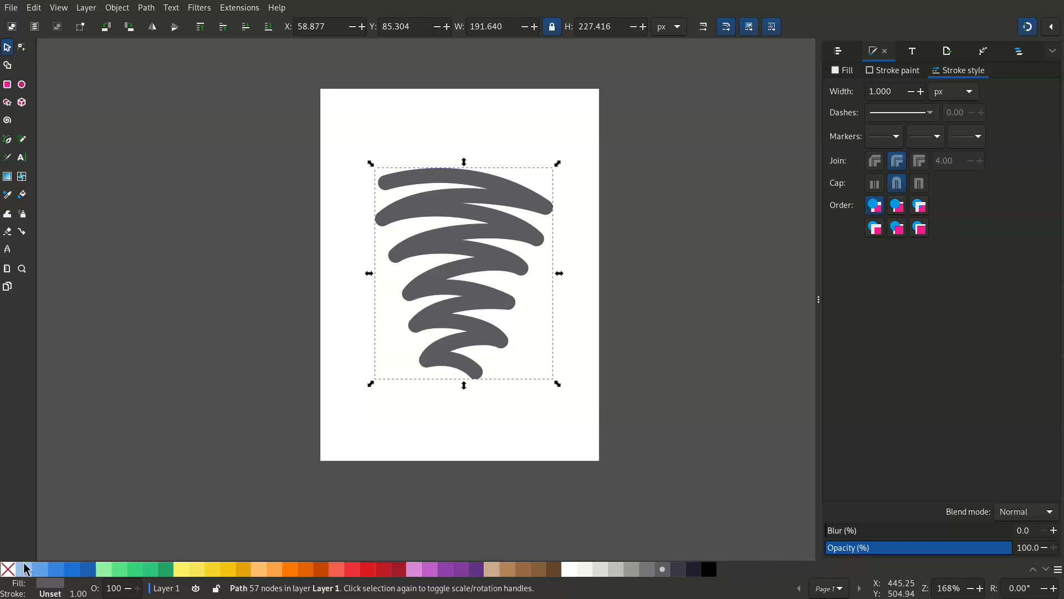
click(4, 577)
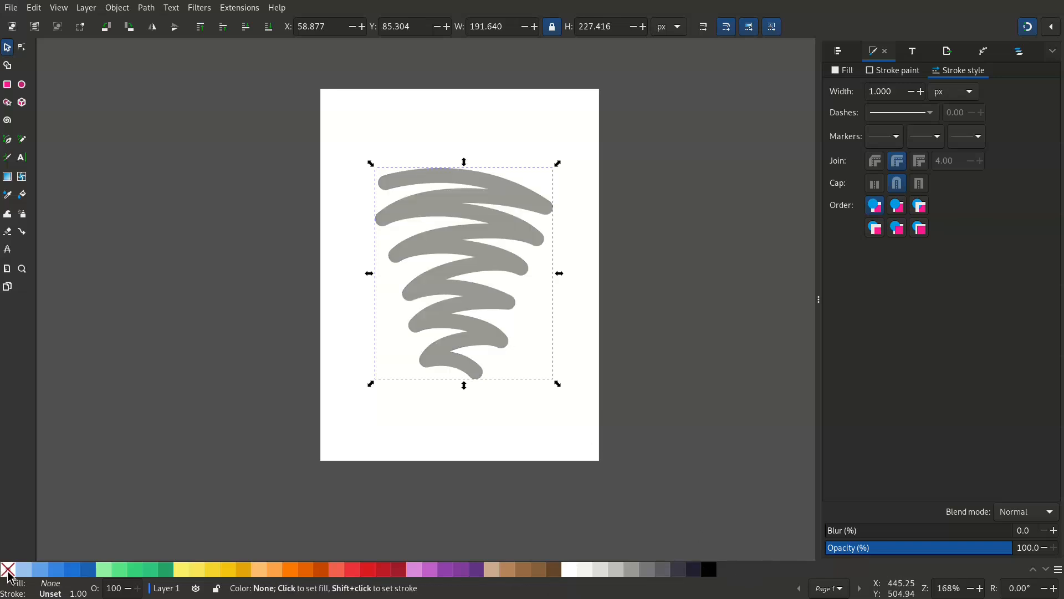
- Give the unfilled zigzag outline a red stroke 4 px wide, and keep it aligned over the gray zigzag after a trial move
shift+click(367, 570)
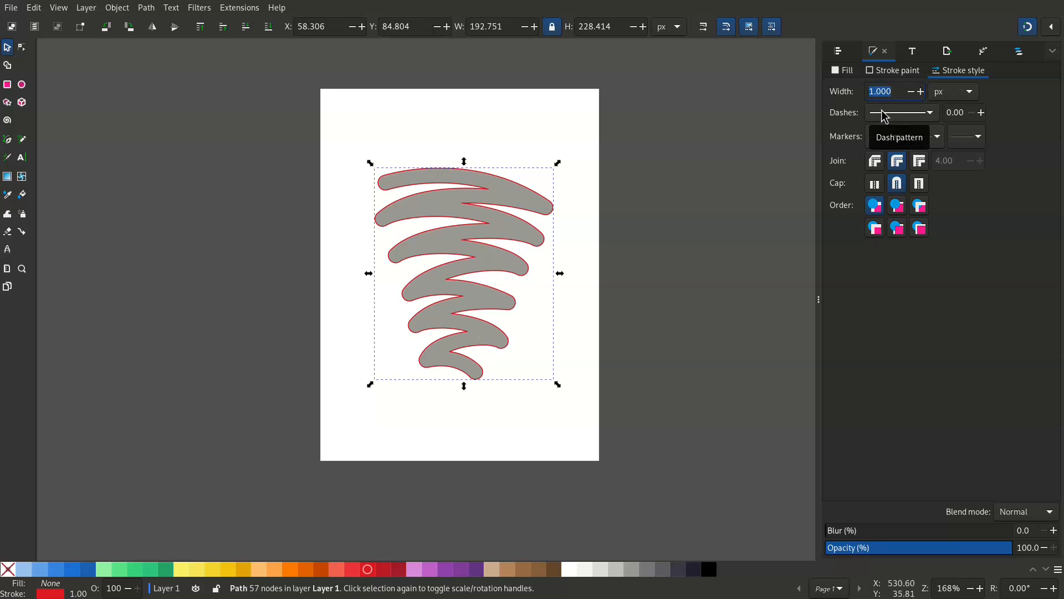
text(6)
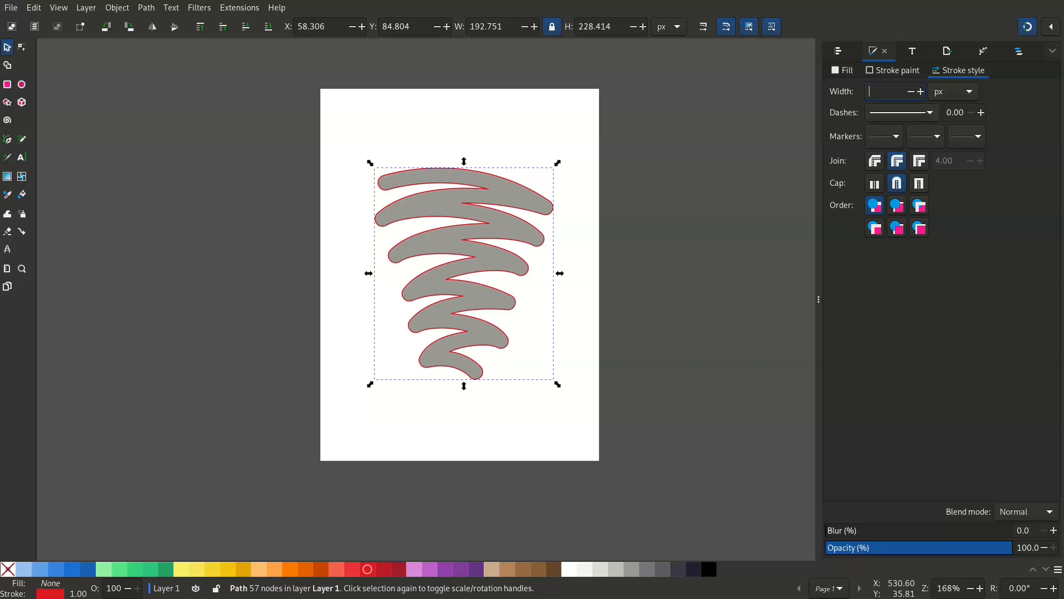
text(4)
key(Return)
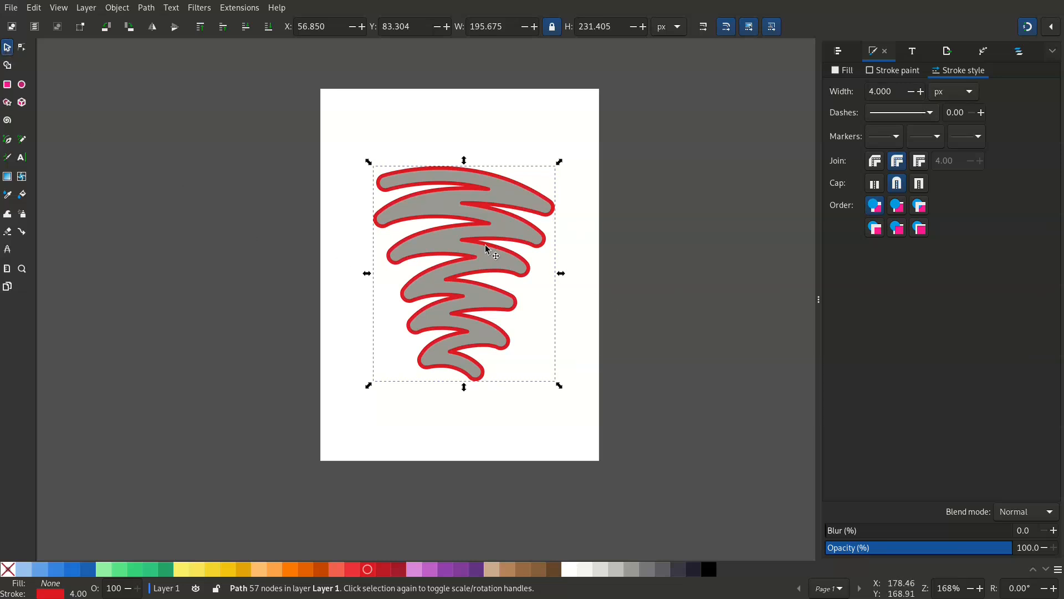
drag(484, 244, 743, 272)
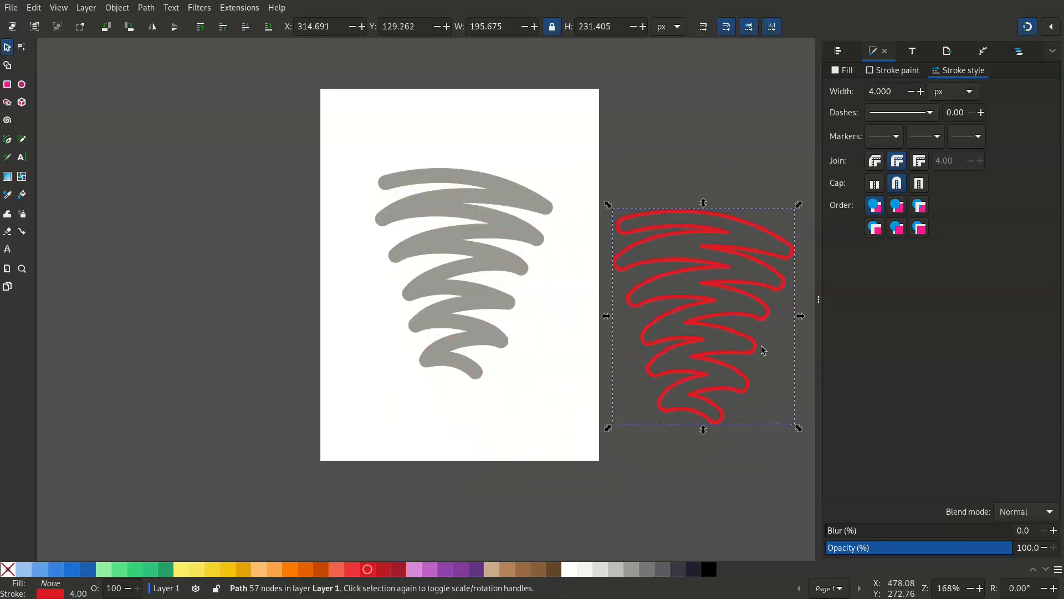
key(ctrl+z)
- Blur the zigzag outline to 15.5% and change its stroke to the black Dark 5 swatch
drag(838, 536, 860, 546)
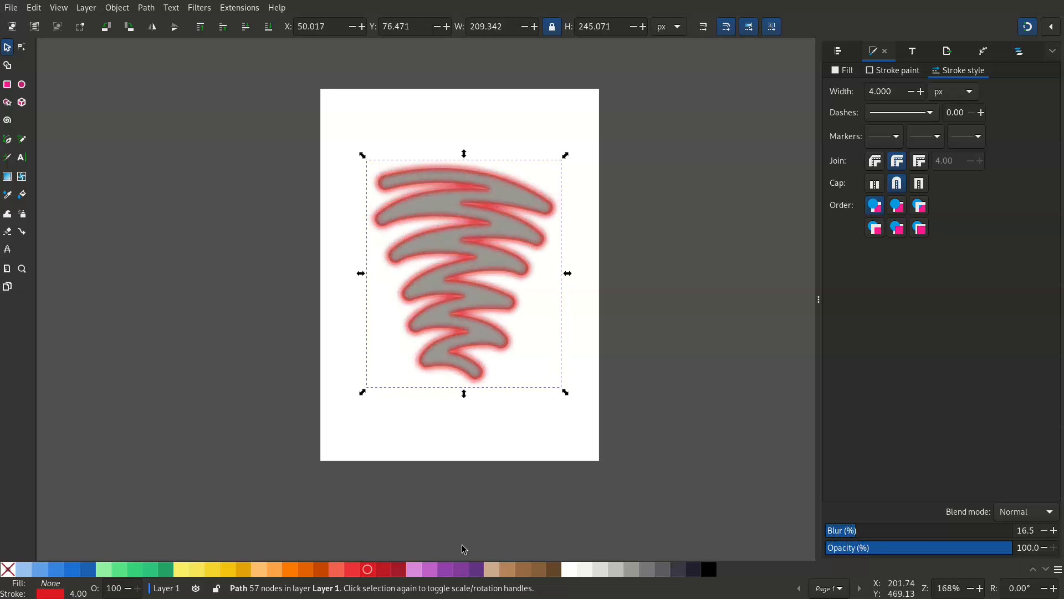
shift+click(709, 574)
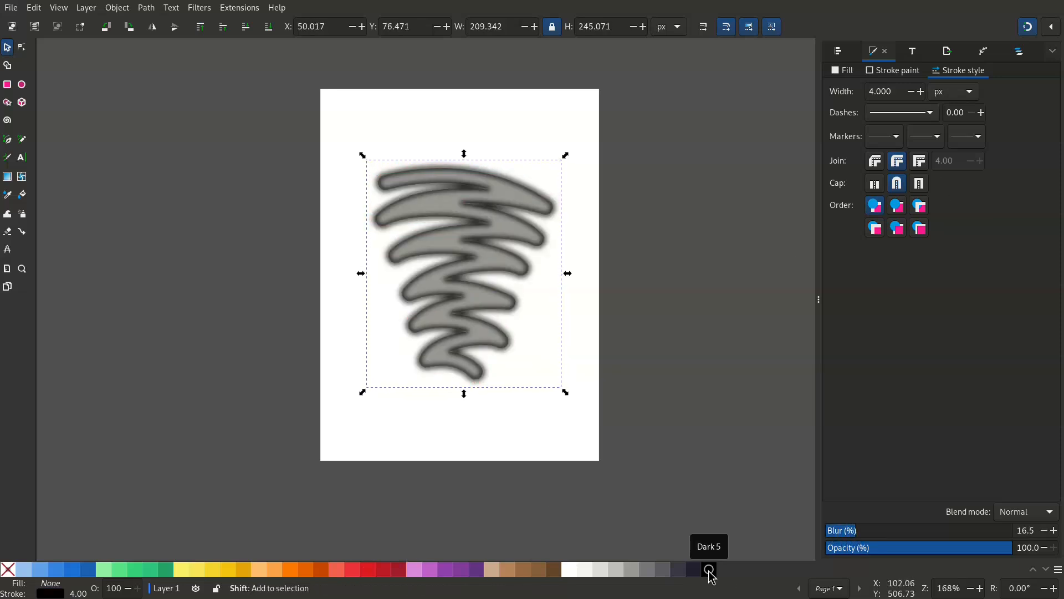
mouse_move(850, 535)
mouse_down()
mouse_move(832, 532)
mouse_move(858, 537)
mouse_up()
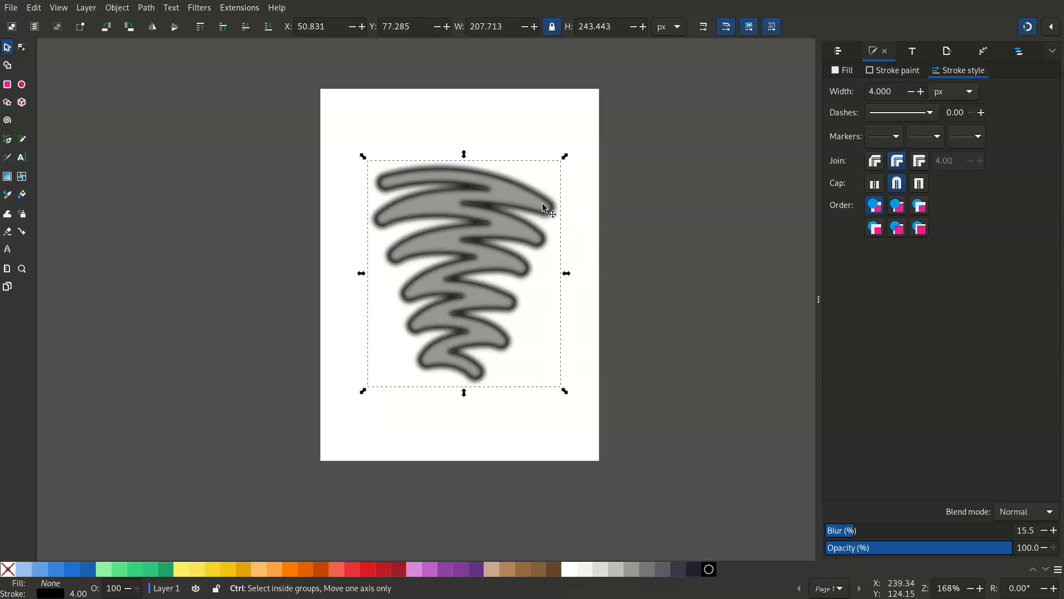
- Shift the blurred outline slightly down and to the right of the gray zigzag, by about 2.4 px
ctrl+scroll(546, 209, up, 4)
ctrl+scroll(658, 352, down, 2)
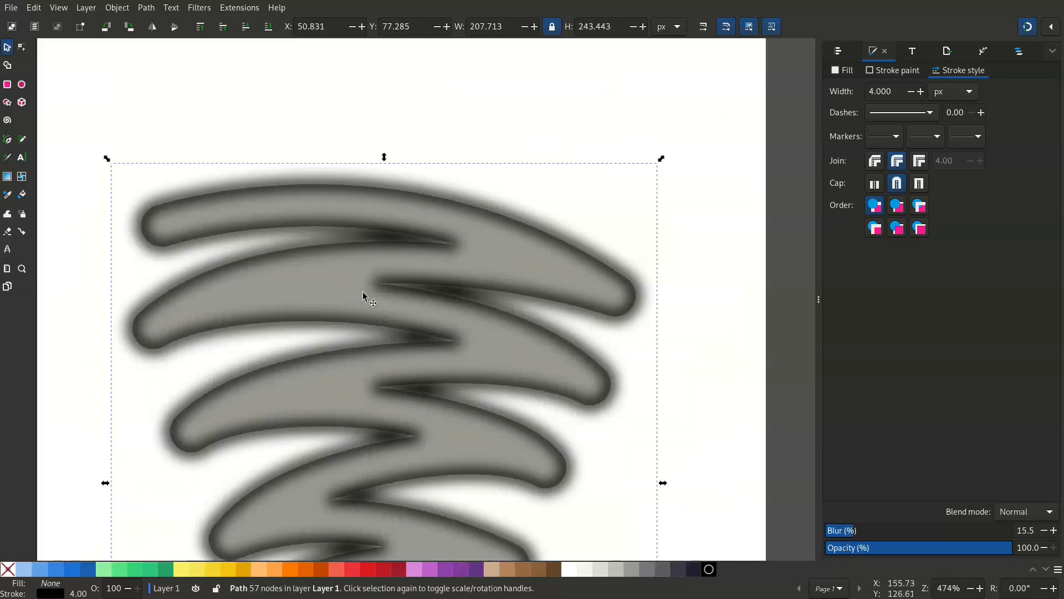
mouse_move(142, 225)
mouse_down()
mouse_move(174, 251)
mouse_move(150, 232)
mouse_up()
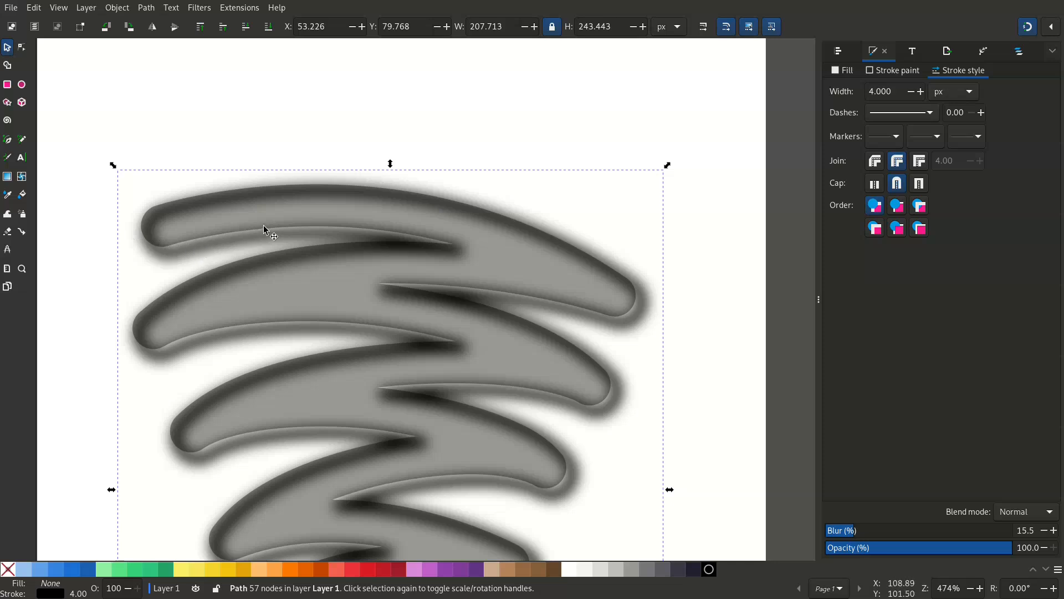
scroll(270, 216, down, 2)
- Duplicate the gray zigzag on top and set the copy as a clip on the blurred outline
key(alt)
alt+click(324, 247)
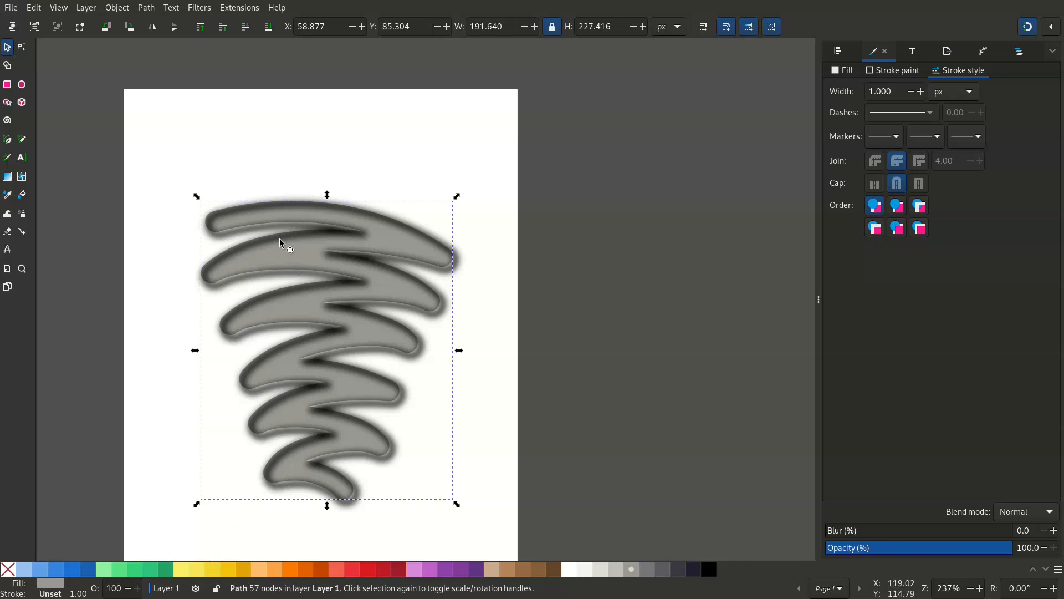
key(ctrl+d)
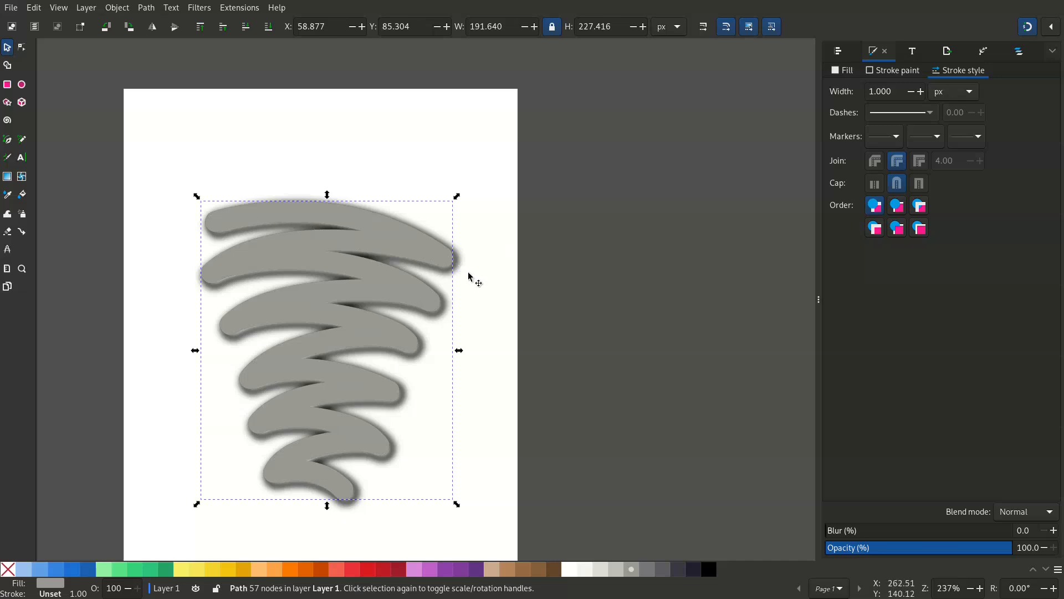
ctrl+scroll(466, 274, up, 3)
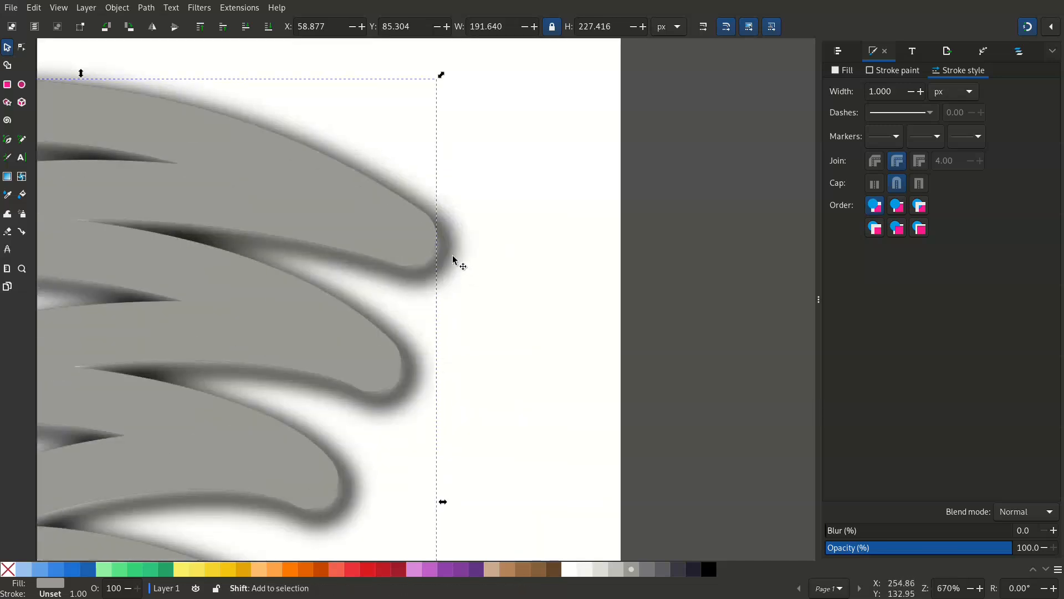
shift+click(452, 256)
ctrl+scroll(480, 261, down, 3)
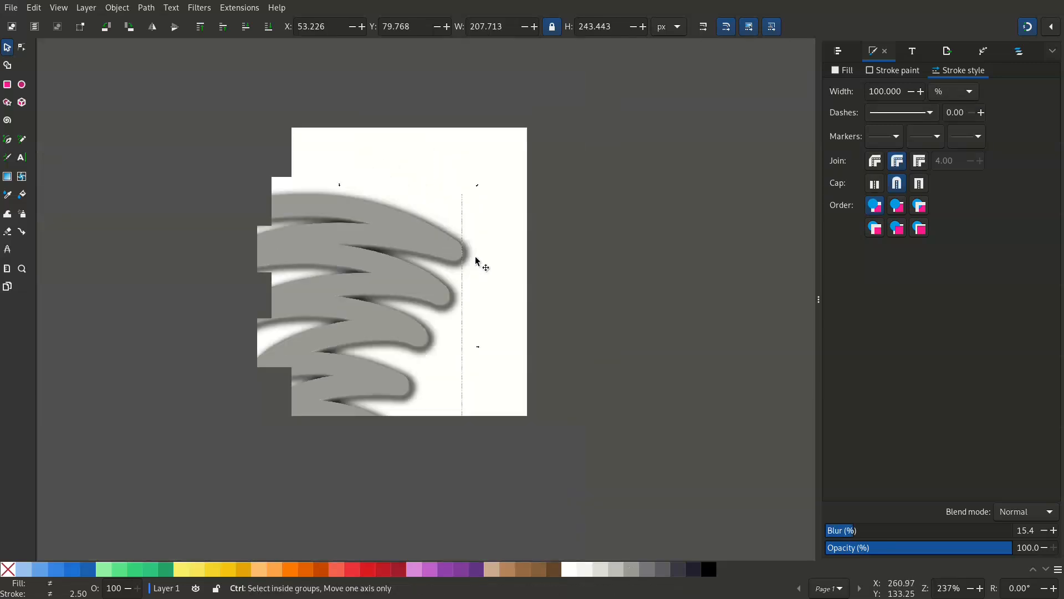
click(114, 7)
mouse_move(130, 160)
click(325, 161)
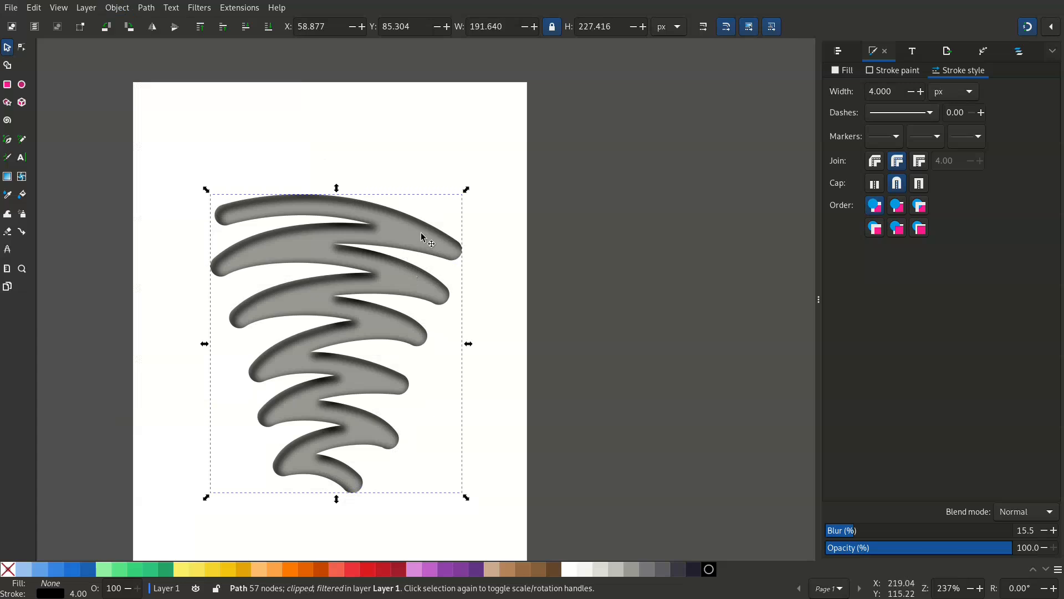
- Select the gray zigzag beneath the clipped shading, try a Yellow 1 fill, and recolour it light green
drag(445, 263, 556, 278)
key(alt)
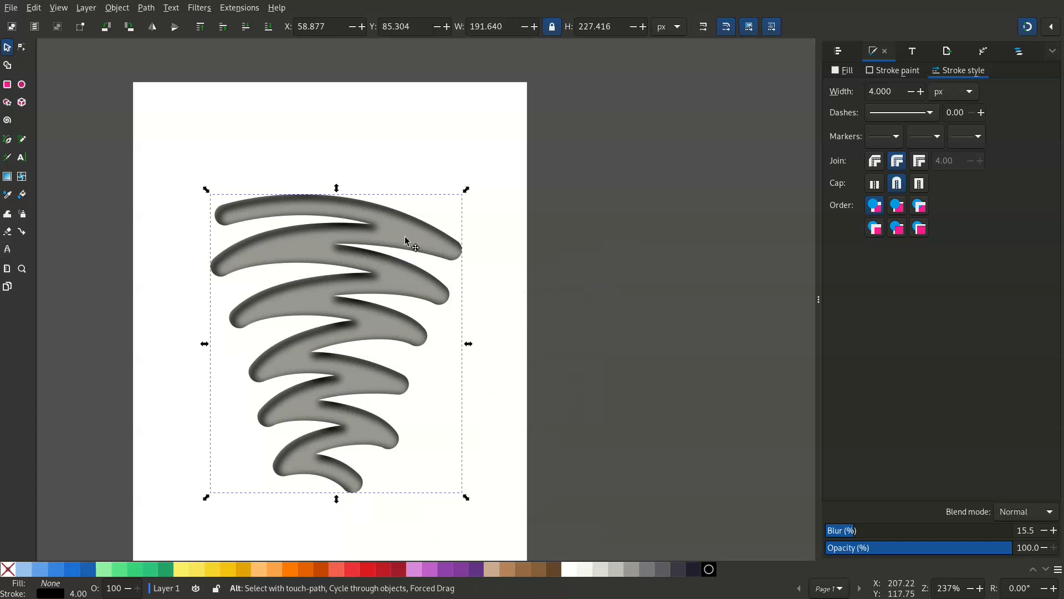
alt+click(408, 242)
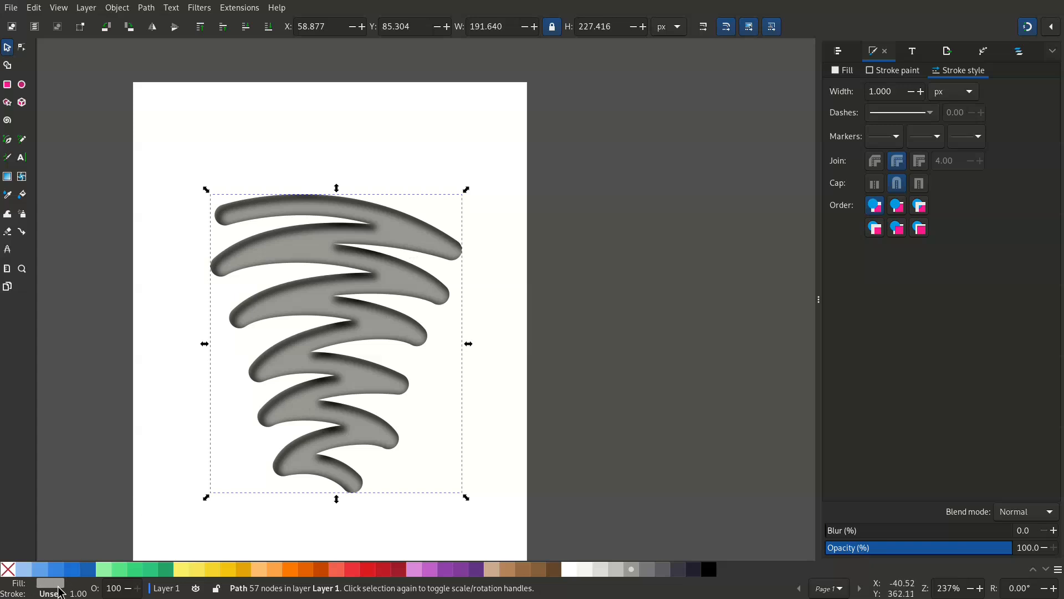
click(179, 571)
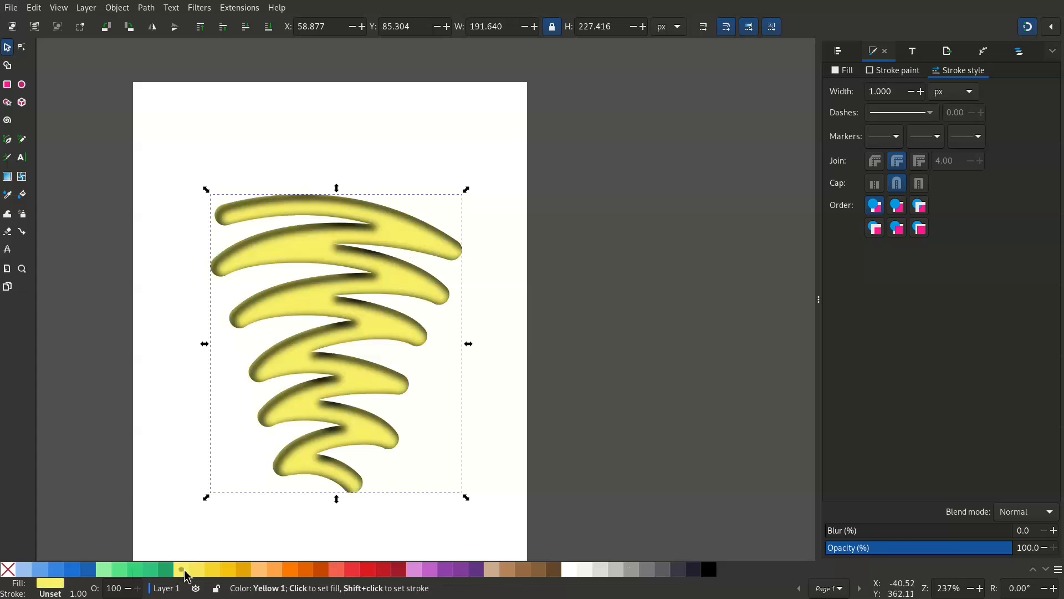
click(151, 574)
click(129, 576)
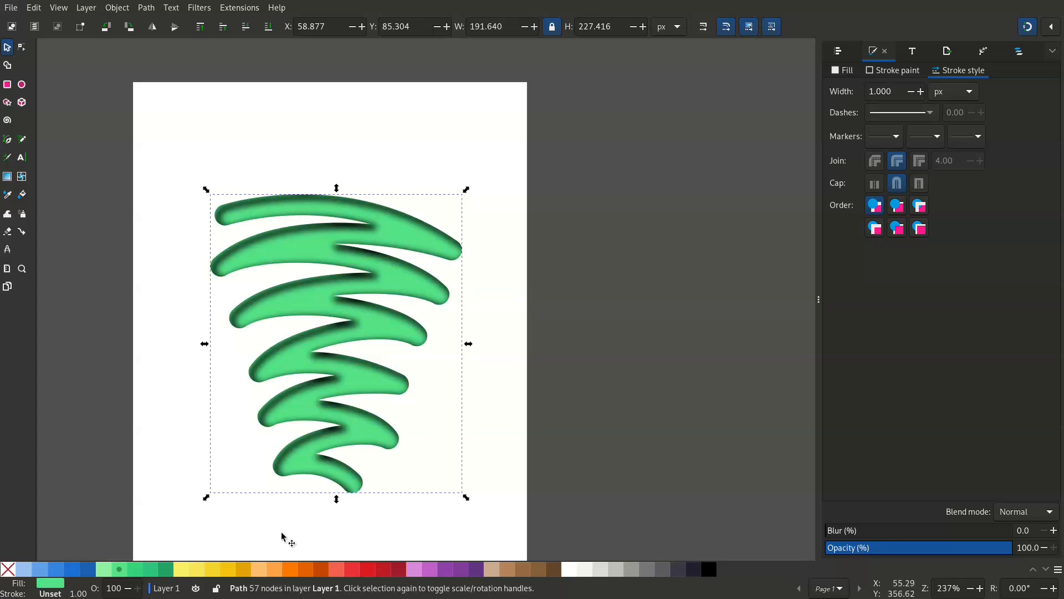
- Duplicate the green zigzag so that the copy covers the inner shading
click(594, 444)
click(409, 238)
key(ctrl+d)
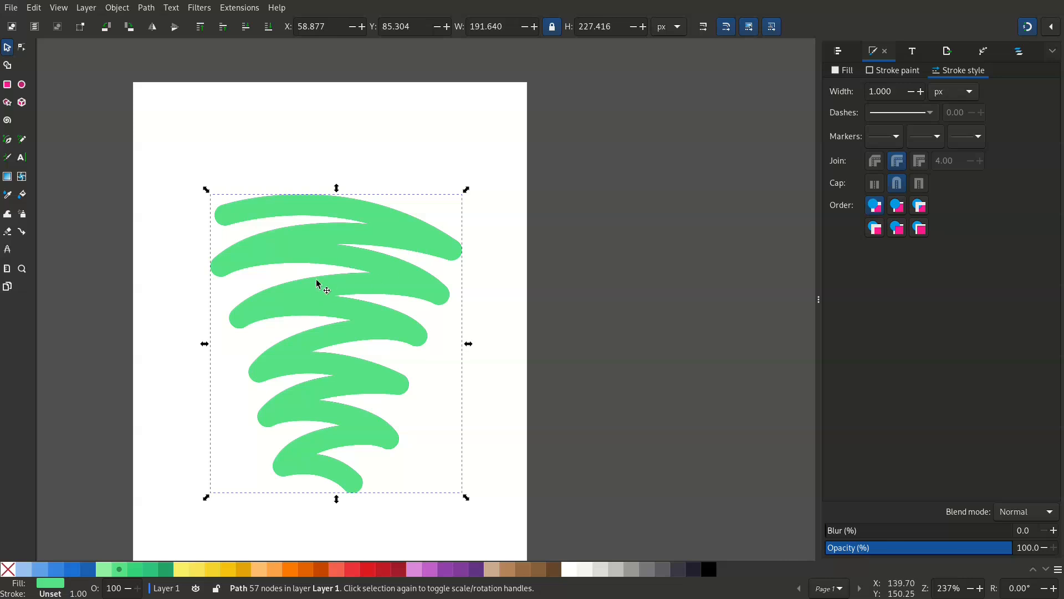
drag(71, 227, 143, 194)
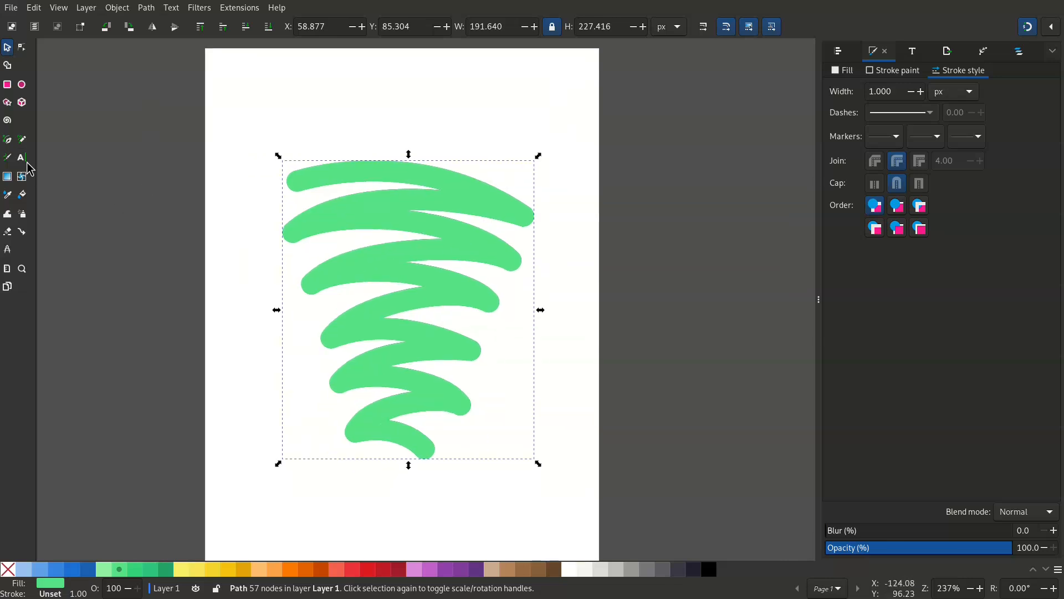
- Add the text "inkscapeisawesome" in the Antonio font near the upper edge of the page
click(21, 158)
click(237, 119)
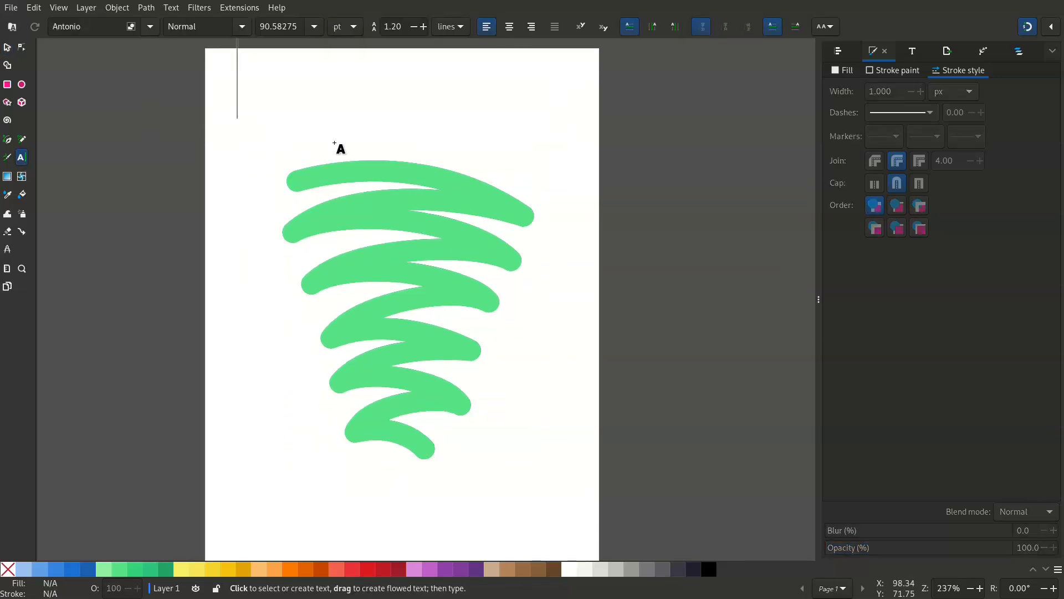
text(inkscape is)
key(BackSpace)
key(BackSpace)
key(BackSpace)
text(isawesome)
key(Escape)
- Scale the text down to about 230 px wide and centre it above the green zigzag
scroll(527, 193, down, 3)
mouse_move(526, 193)
mouse_down()
mouse_move(556, 298)
mouse_move(595, 299)
mouse_up()
key(s)
click(657, 188)
mouse_move(717, 156)
mouse_down()
mouse_move(688, 174)
mouse_move(538, 197)
mouse_move(417, 201)
mouse_up()
scroll(370, 224, up, 3)
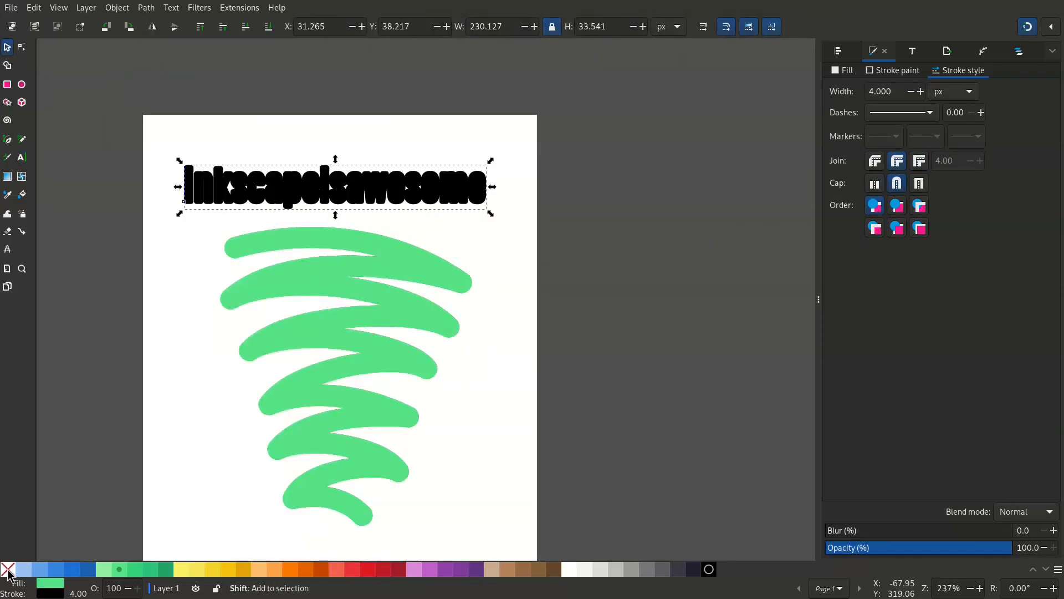
- Remove the text's stroke and set its fill to black
shift+click(7, 570)
drag(534, 490, 597, 490)
click(709, 570)
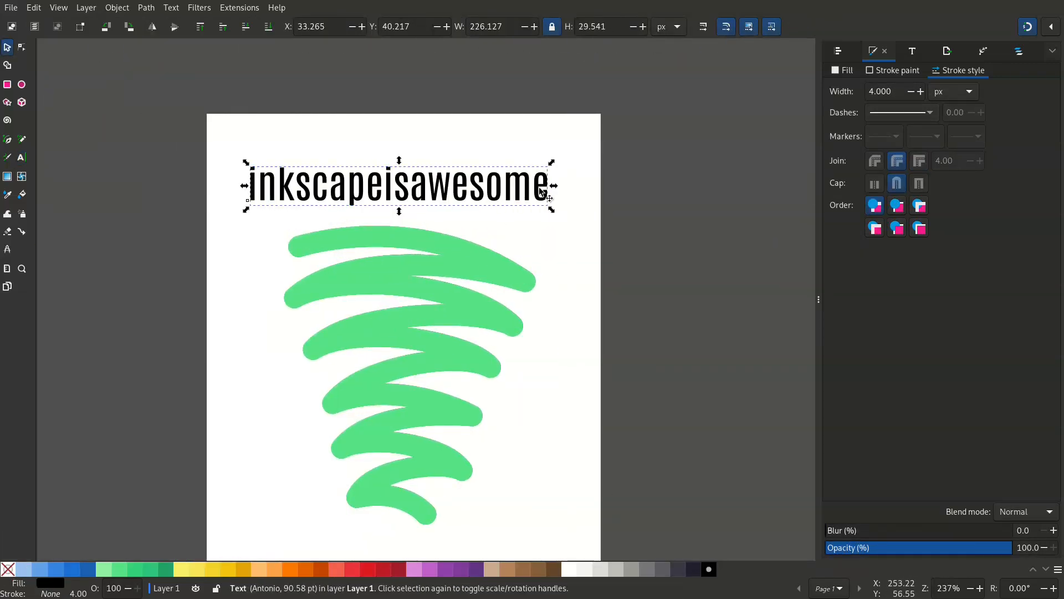
- Apply the Bold style to the text and move it slightly up toward the page's upper edge
click(915, 52)
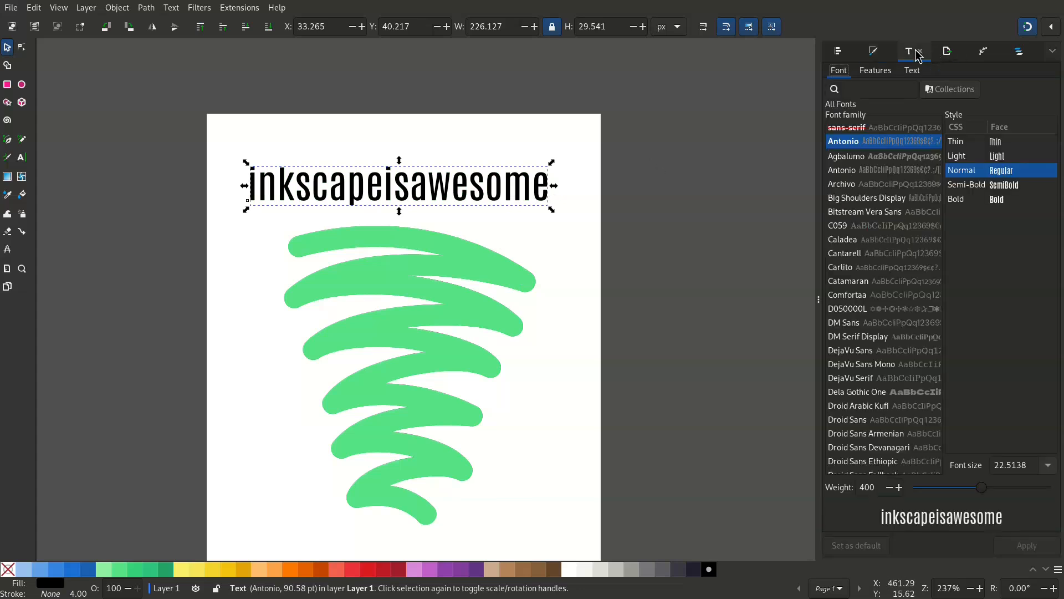
click(999, 203)
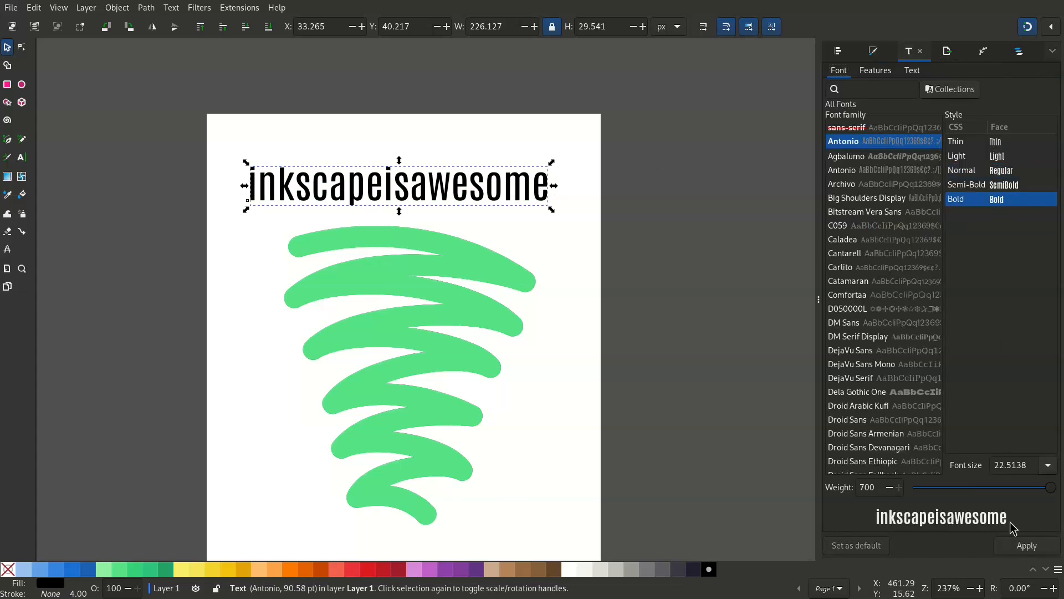
click(1024, 547)
drag(413, 186, 402, 161)
- Convert the bold text to paths and add the Tiling live path effect to it
click(65, 8)
mouse_move(141, 8)
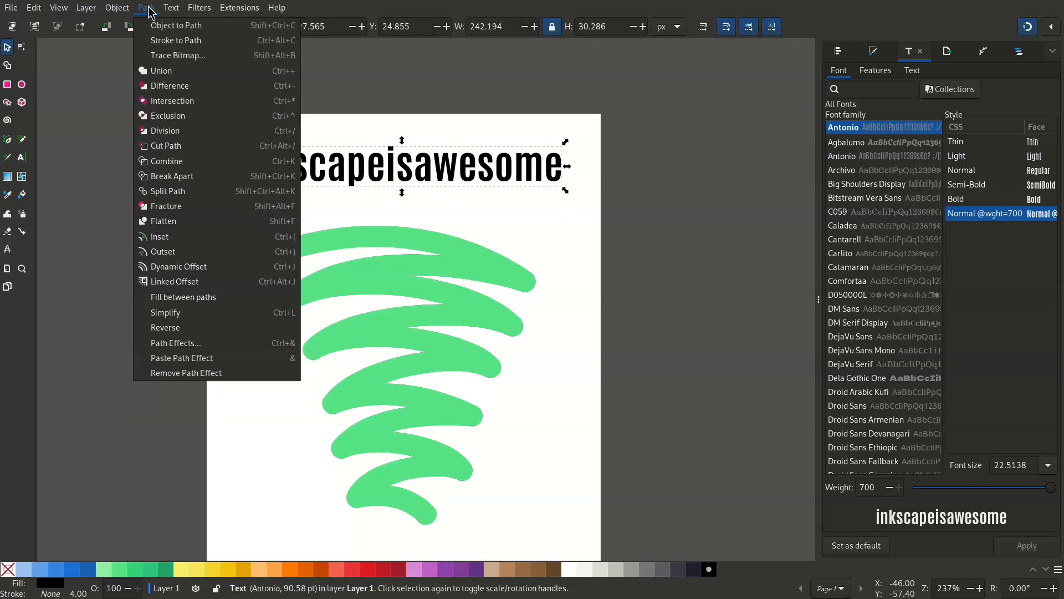
click(81, 191)
click(399, 173)
click(146, 8)
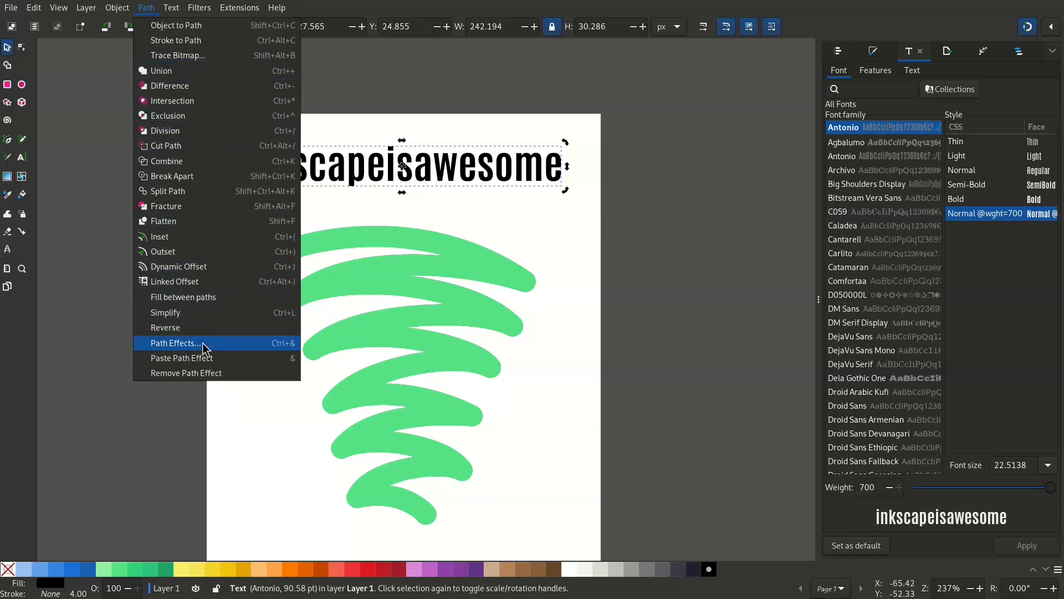
click(176, 343)
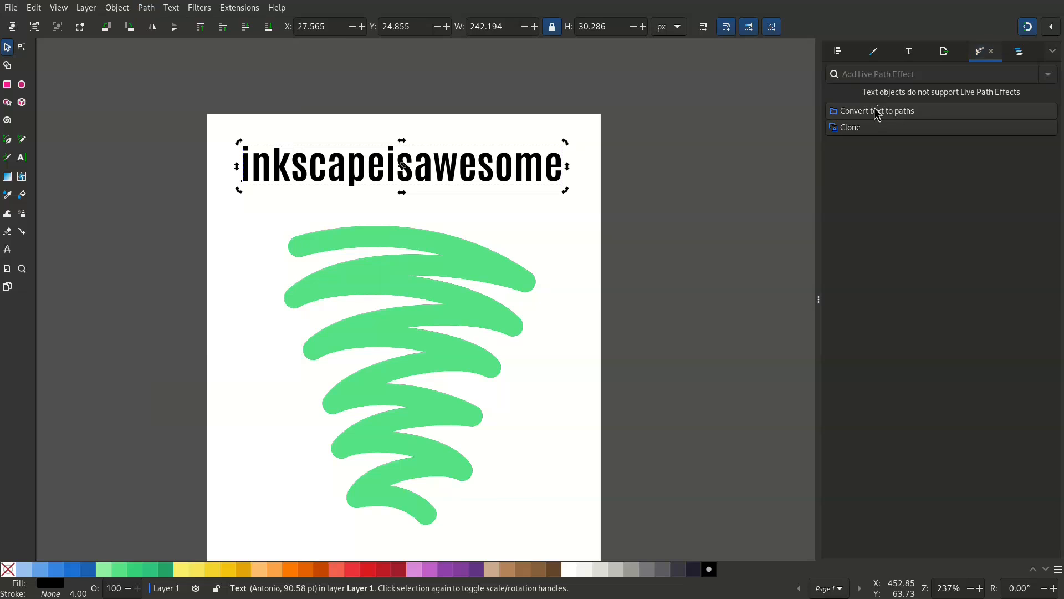
click(909, 114)
click(949, 72)
text(tili)
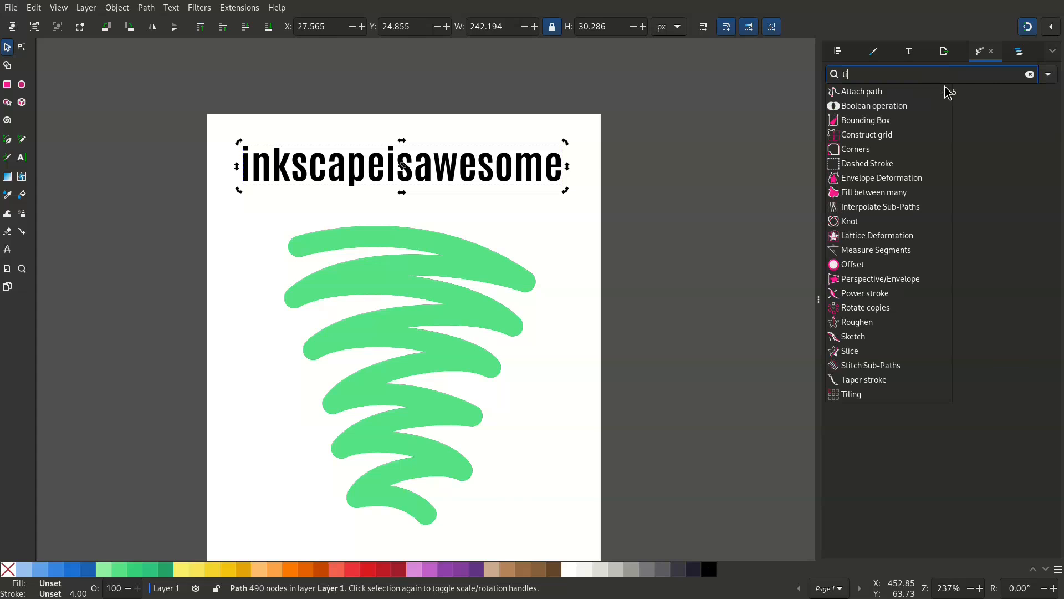
click(890, 92)
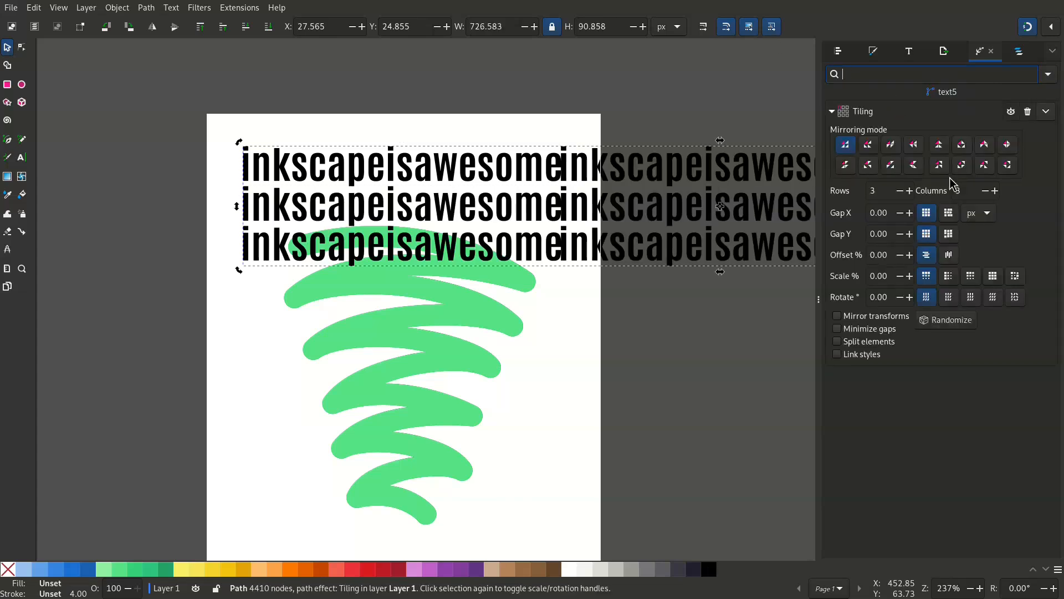
- Set the text's tiling to 1 column and 11 rows, and reselect the tiled text
click(985, 194)
click(985, 194)
click(910, 191)
click(910, 190)
click(910, 191)
click(910, 191)
click(910, 191)
scroll(774, 261, down, 2)
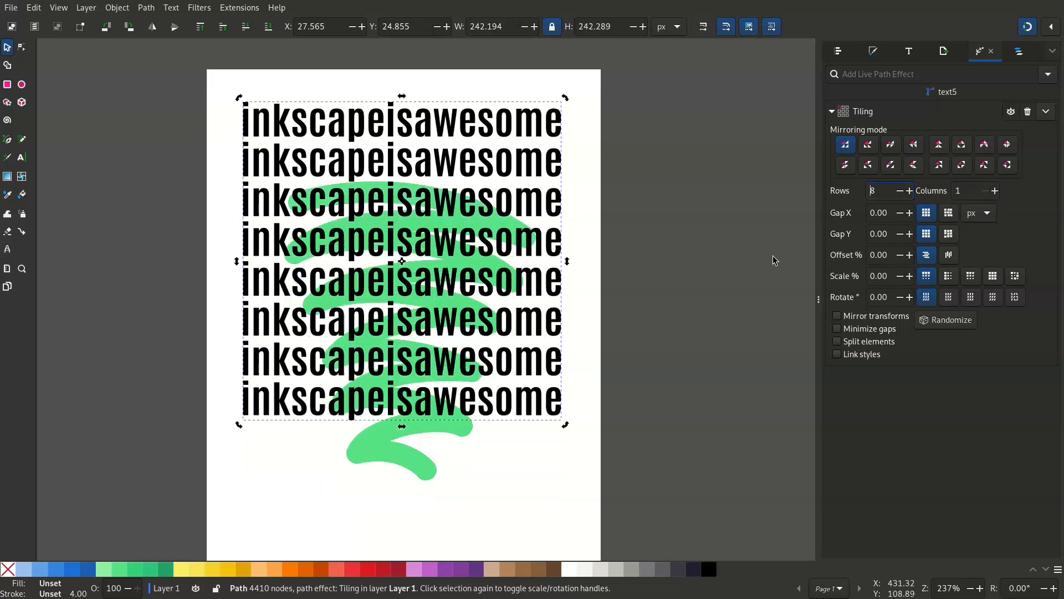
scroll(774, 260, down, 1)
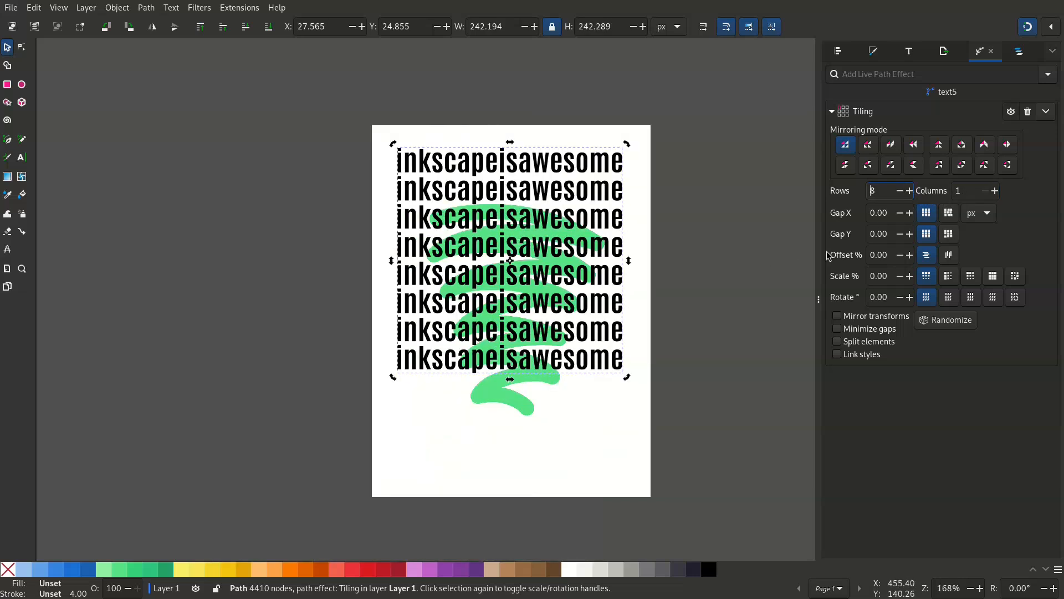
click(912, 192)
click(912, 192)
click(912, 191)
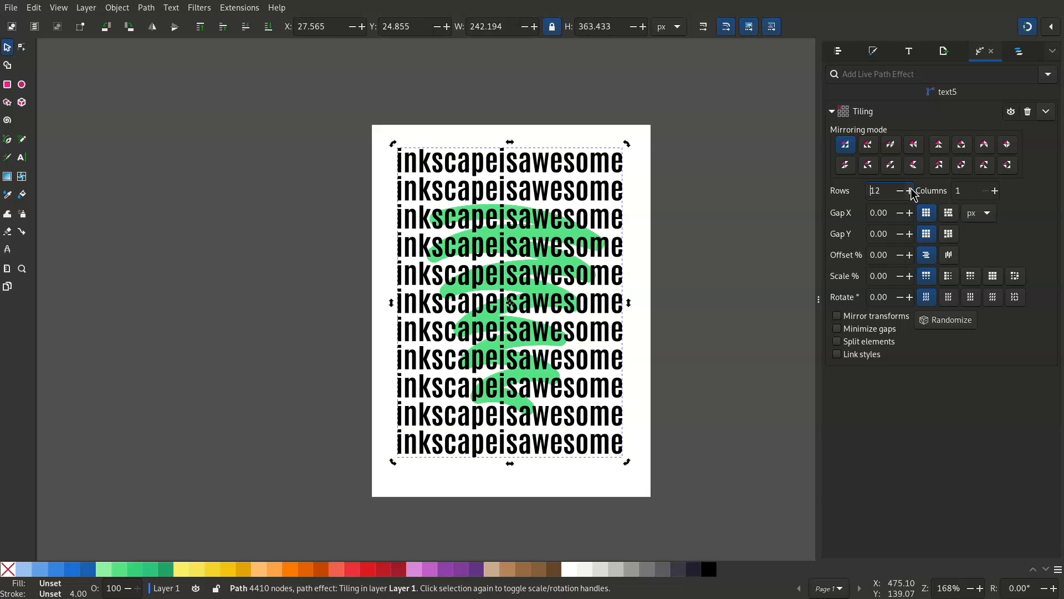
click(902, 190)
click(740, 307)
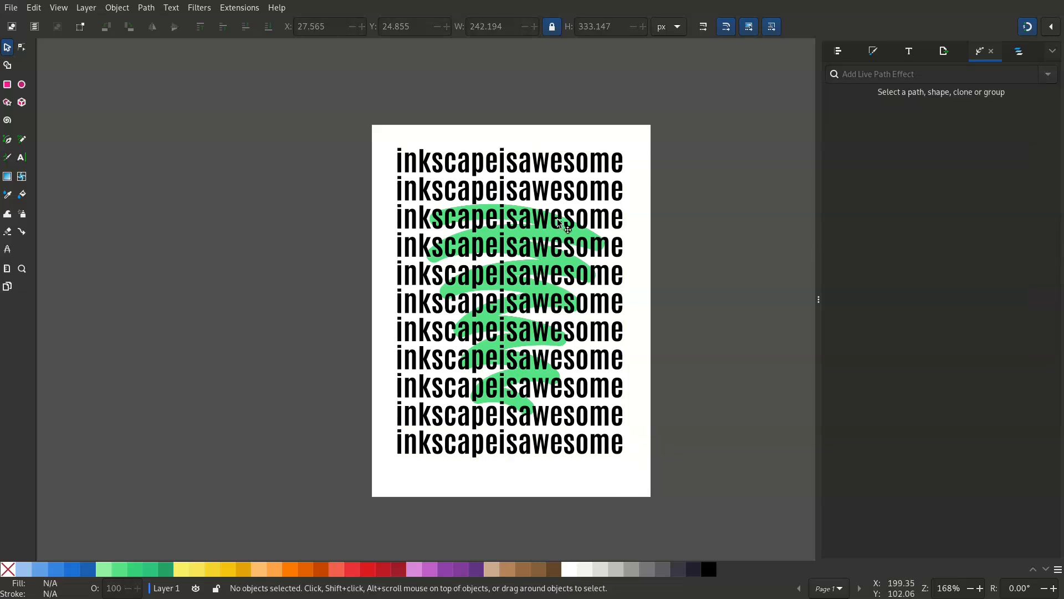
click(560, 224)
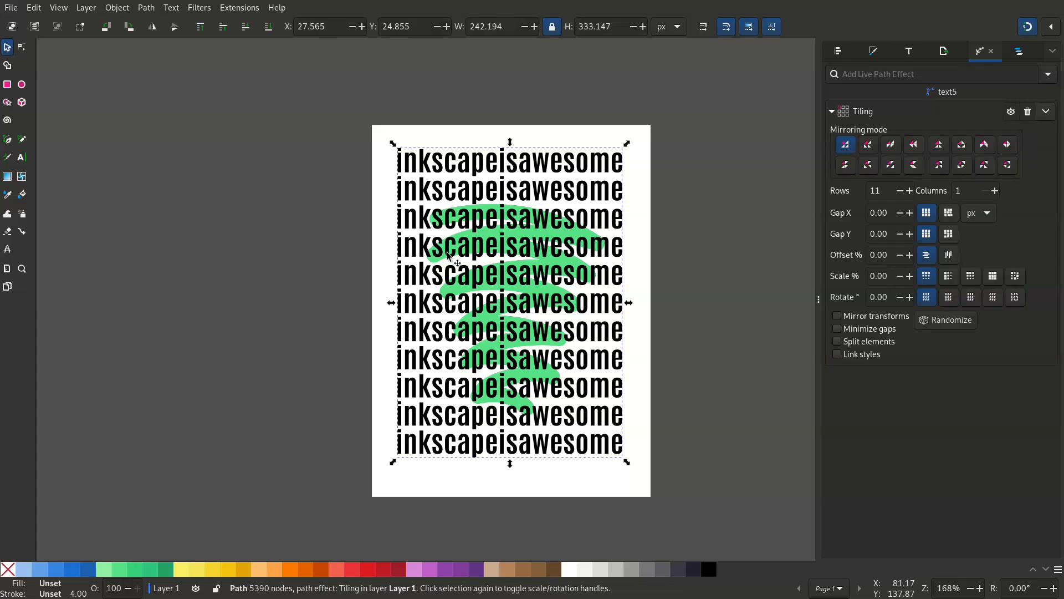
- Convert the tiled text to plain paths and reposition it over the zigzag, centred on the page
click(147, 8)
click(155, 26)
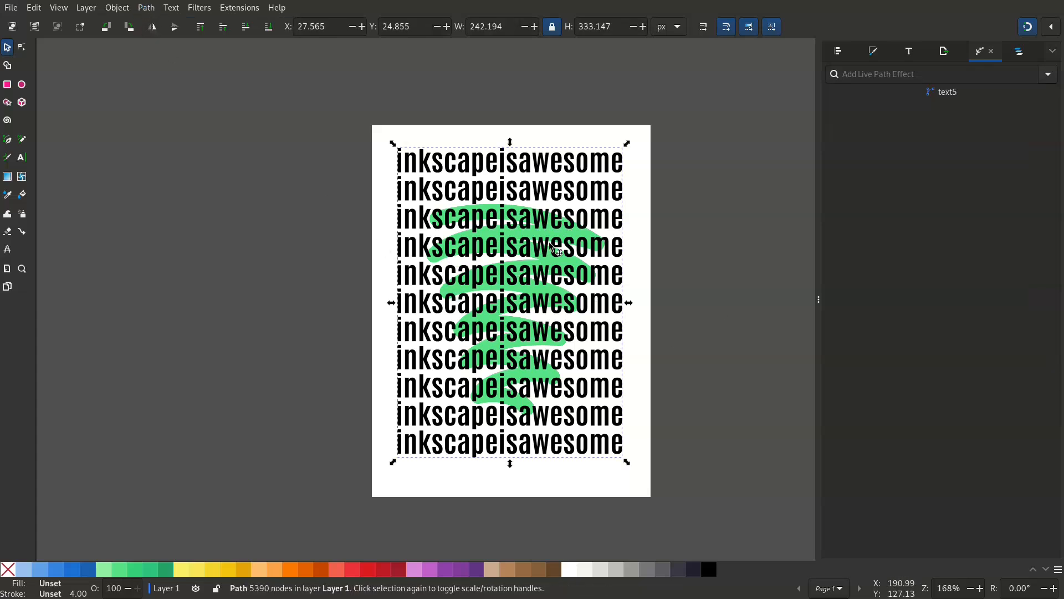
click(703, 298)
click(559, 286)
drag(559, 285, 571, 312)
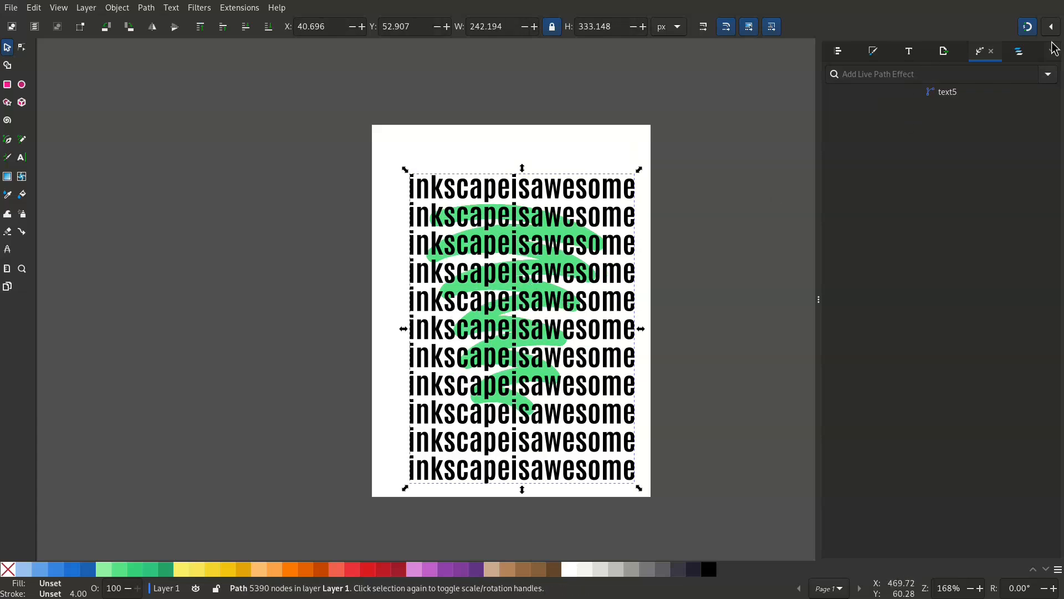
drag(567, 306, 556, 289)
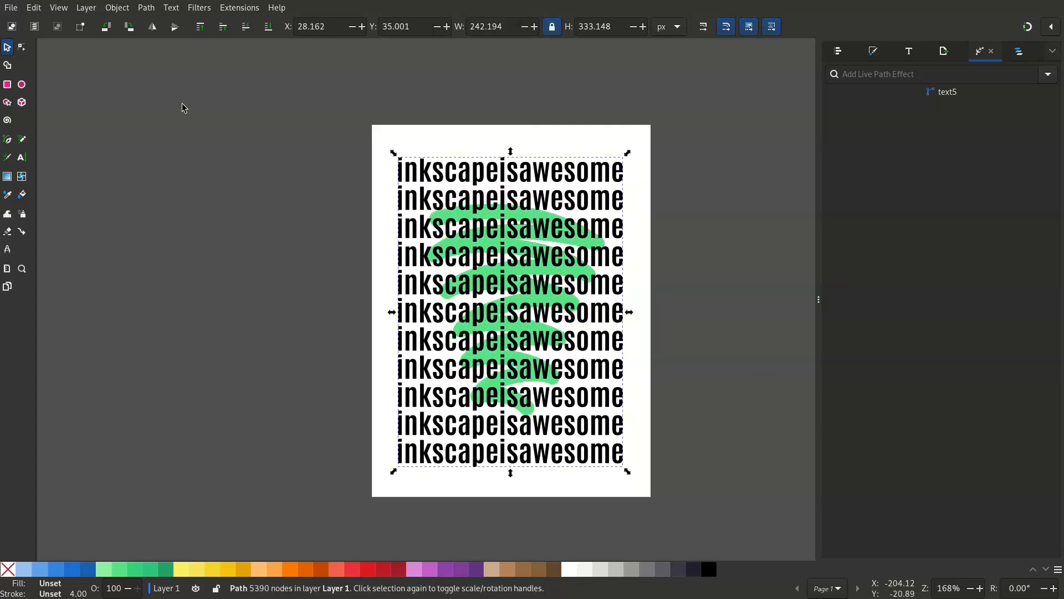
- Lower the text beneath the top zigzag and scale it down around its centre to about 194 × 267 px
click(244, 32)
click(631, 479)
click(609, 459)
drag(628, 474, 606, 440)
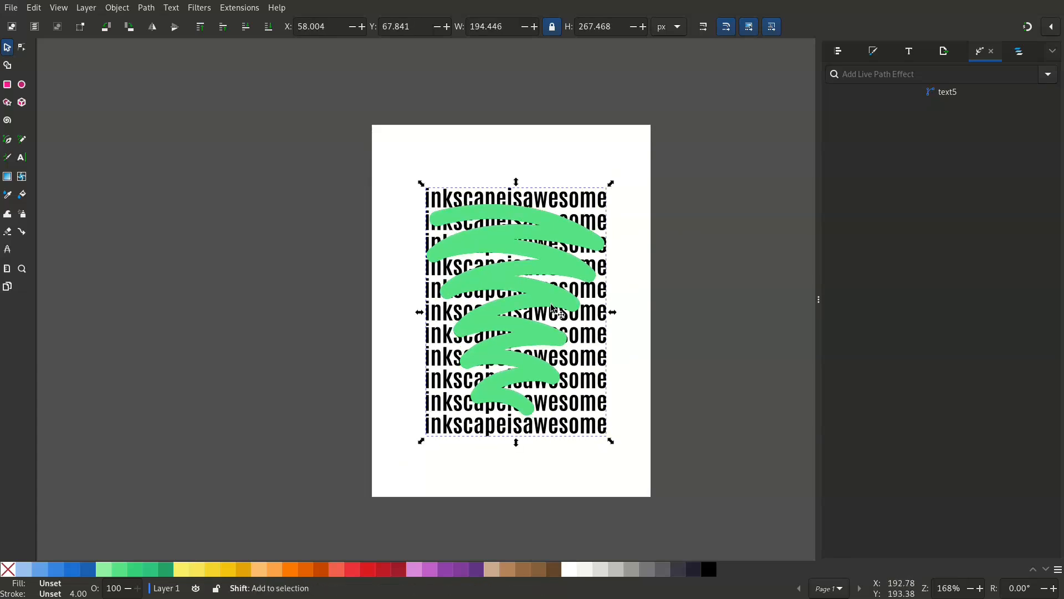
- Add the top zigzag to the text selection and clip the text to the zigzag's shape, keeping it in place
shift+click(555, 300)
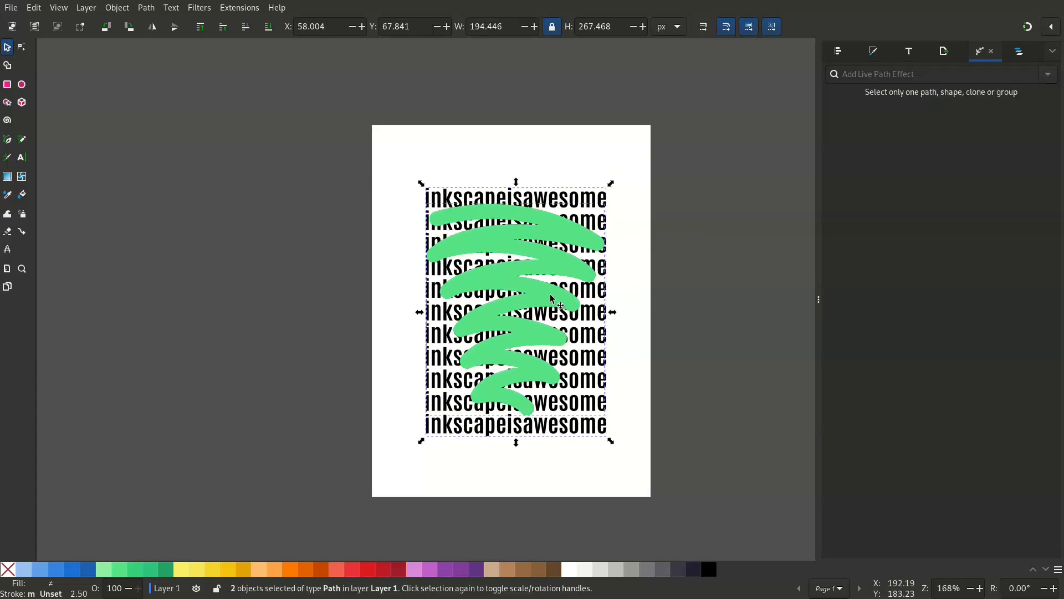
click(130, 8)
mouse_move(199, 164)
click(321, 167)
drag(570, 292, 693, 343)
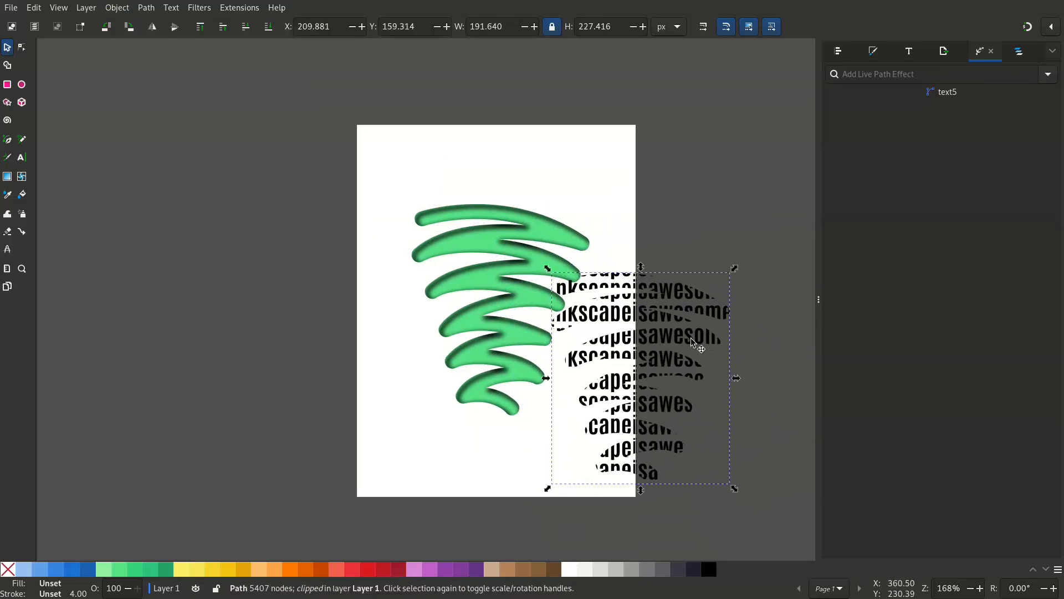
key(ctrl+z)
- Select the green zigzag beneath the clipped text and change its fill to white
alt+click(563, 276)
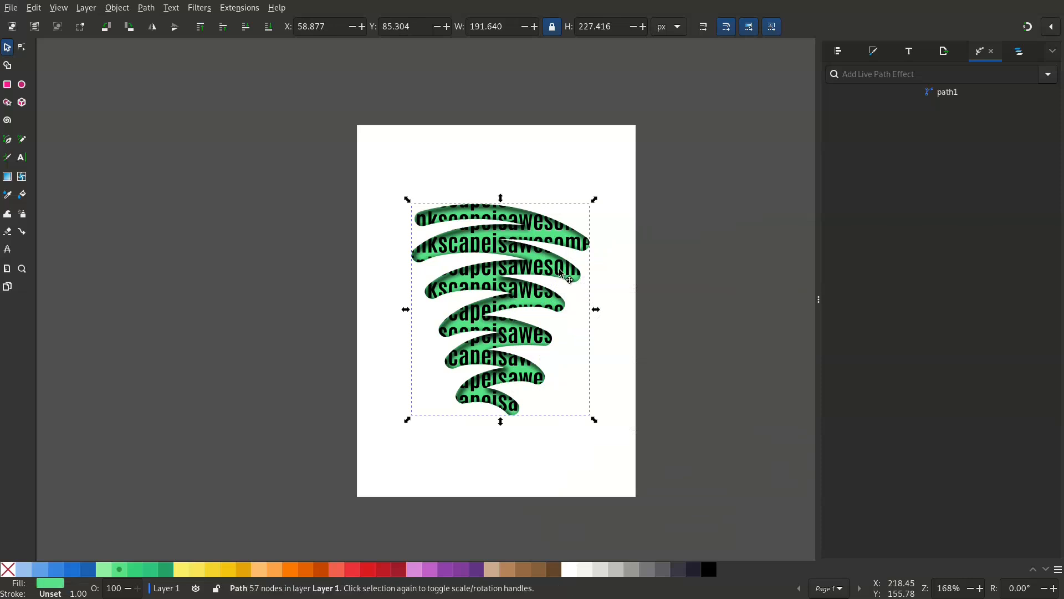
key(alt)
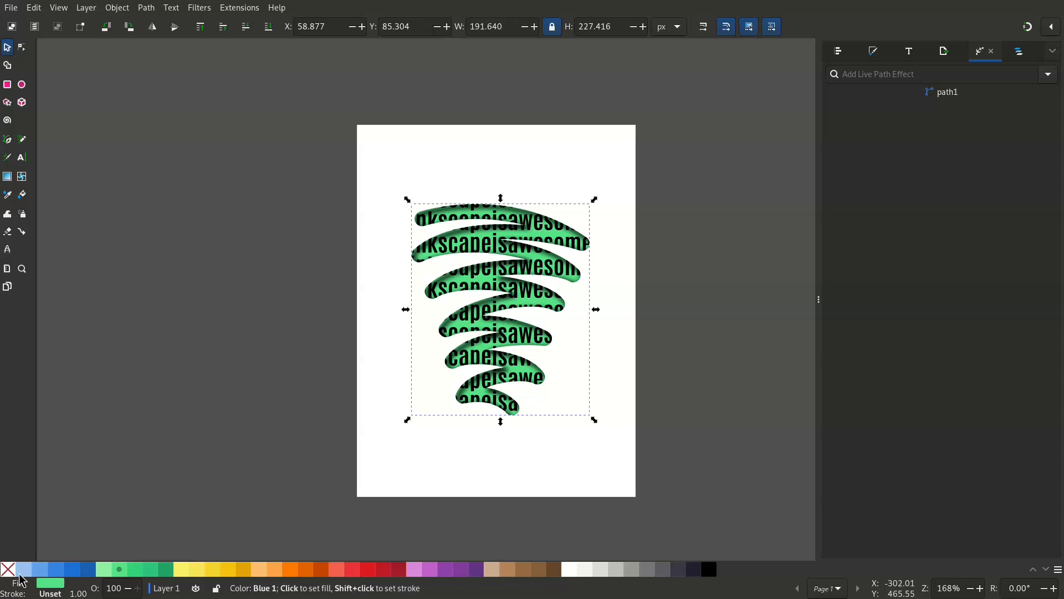
click(567, 571)
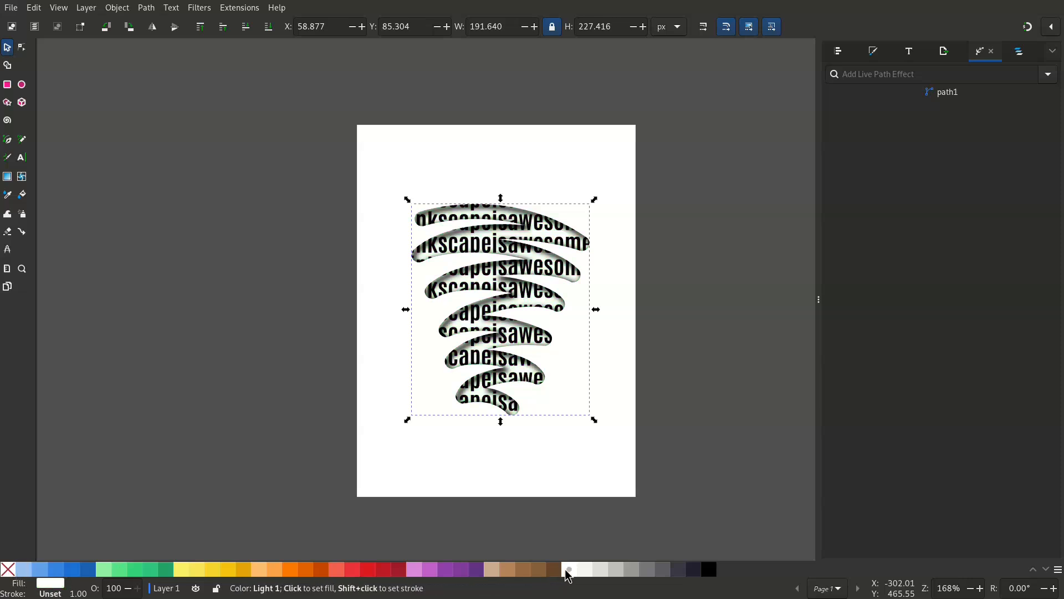
click(749, 460)
- Scale the white background rectangle down around its centre so it leaves a margin inside the page
scroll(671, 436, up, 1)
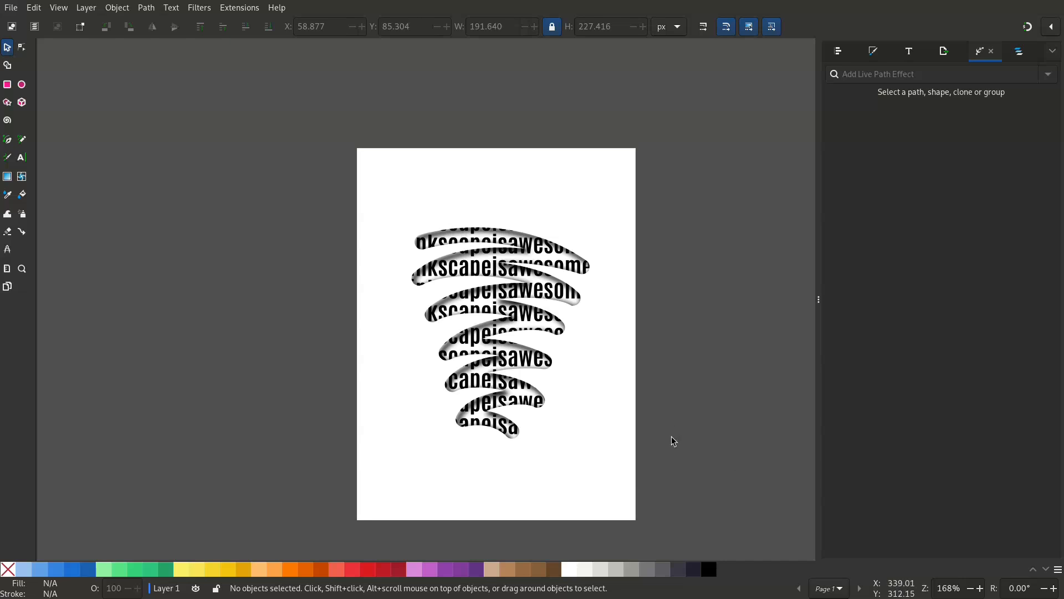
ctrl+scroll(661, 444, down, 1)
ctrl+scroll(637, 386, up, 1)
click(606, 447)
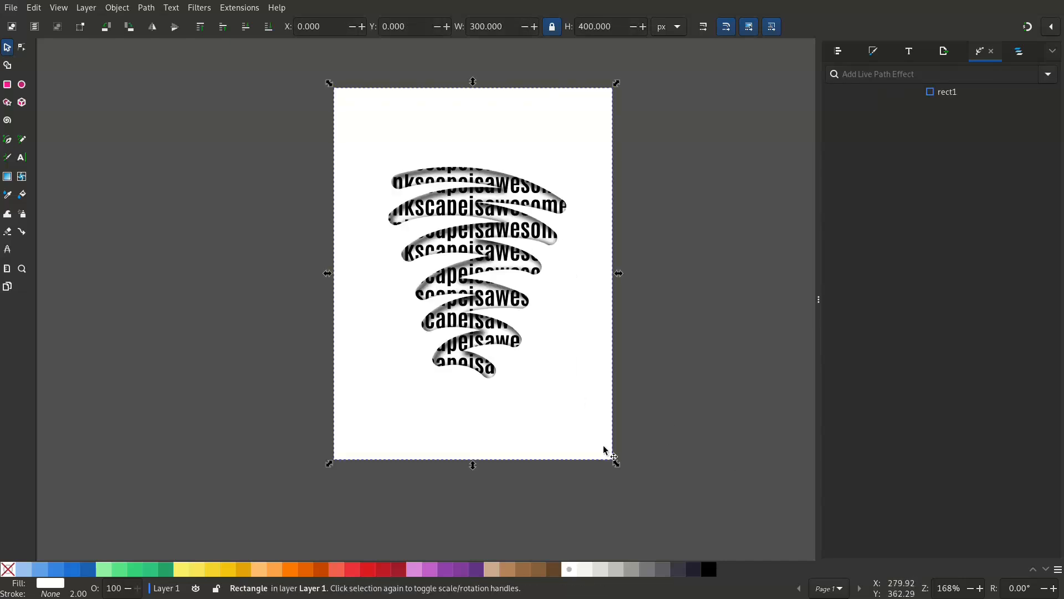
drag(615, 461, 594, 430)
- Duplicate the background rectangle, enlarge the copy to about 241 × 321 px, send it to the back and fill it black as a frame
ctrl+scroll(555, 244, up, 1)
key(ctrl+d)
drag(602, 69, 589, 87)
click(269, 26)
click(707, 572)
drag(592, 285, 597, 286)
ctrl+scroll(423, 447, down, 1)
key(ctrl+a)
click(628, 366)
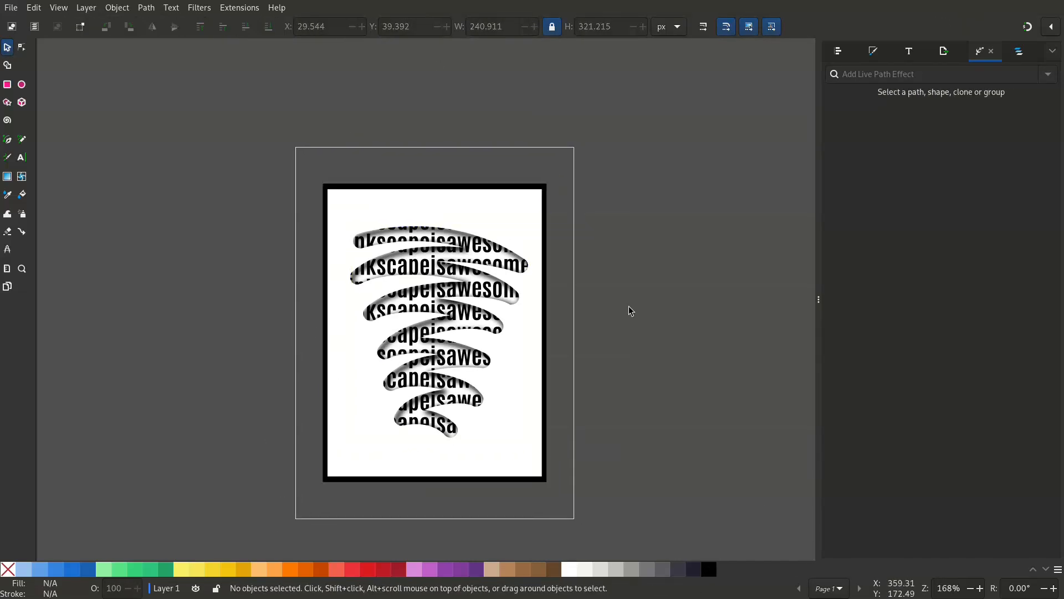